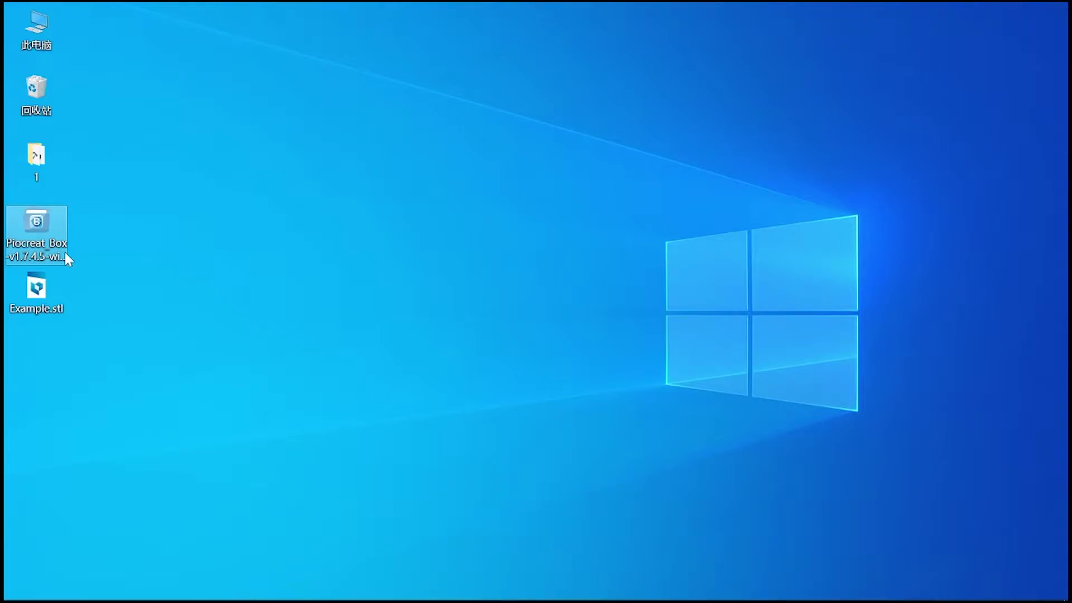
Run the installer, accept the license and install Piocreat BOX to its default folder.
{"action": "double_click", "coordinate": [35, 222]}
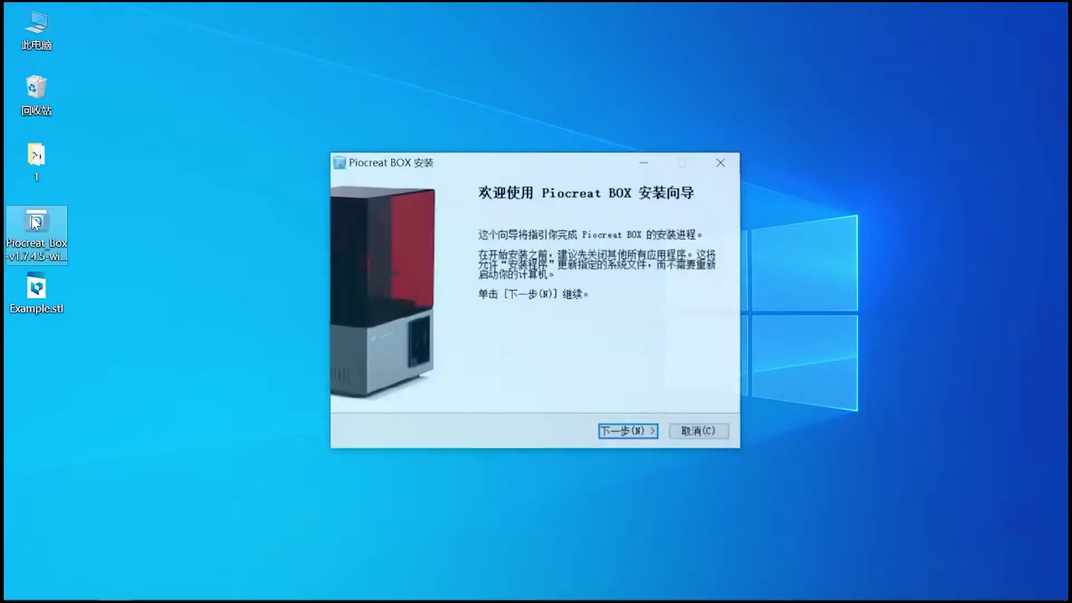
{"action": "left_click", "coordinate": [621, 435]}
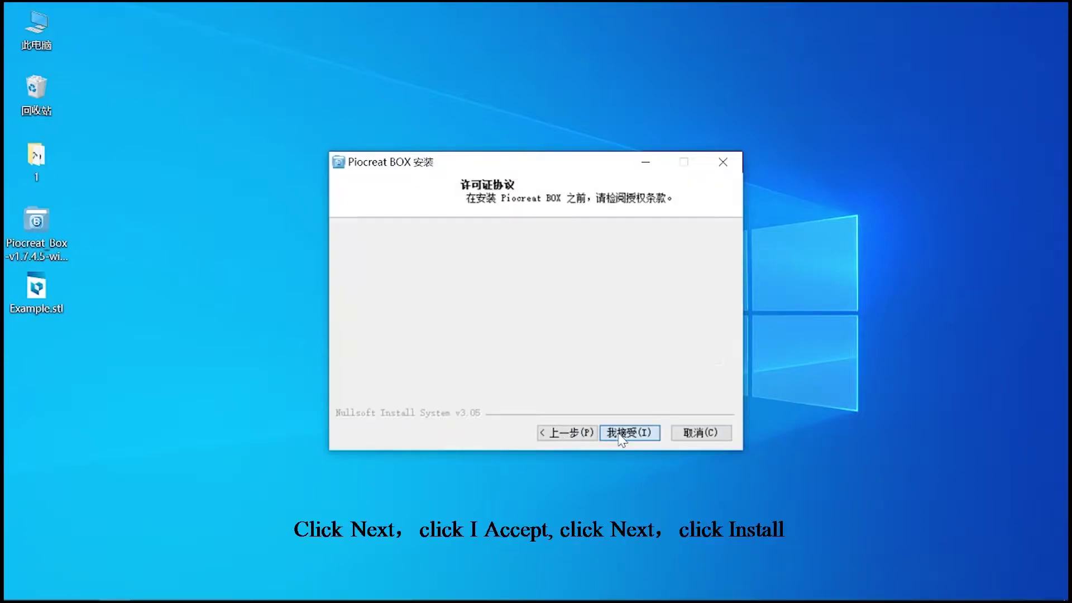
{"action": "left_click", "coordinate": [620, 435]}
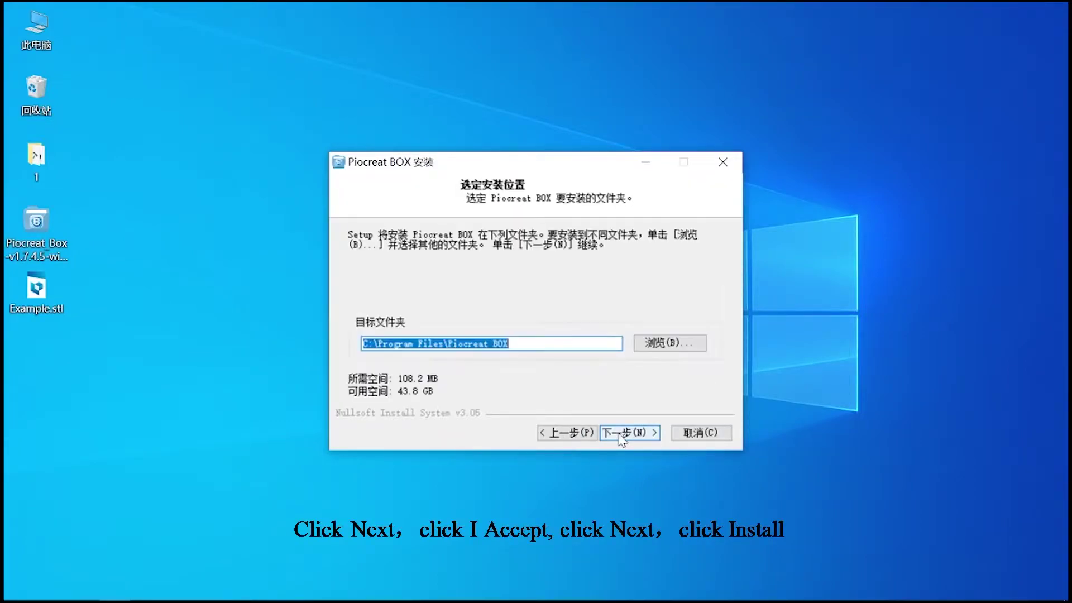
{"action": "left_click", "coordinate": [621, 433]}
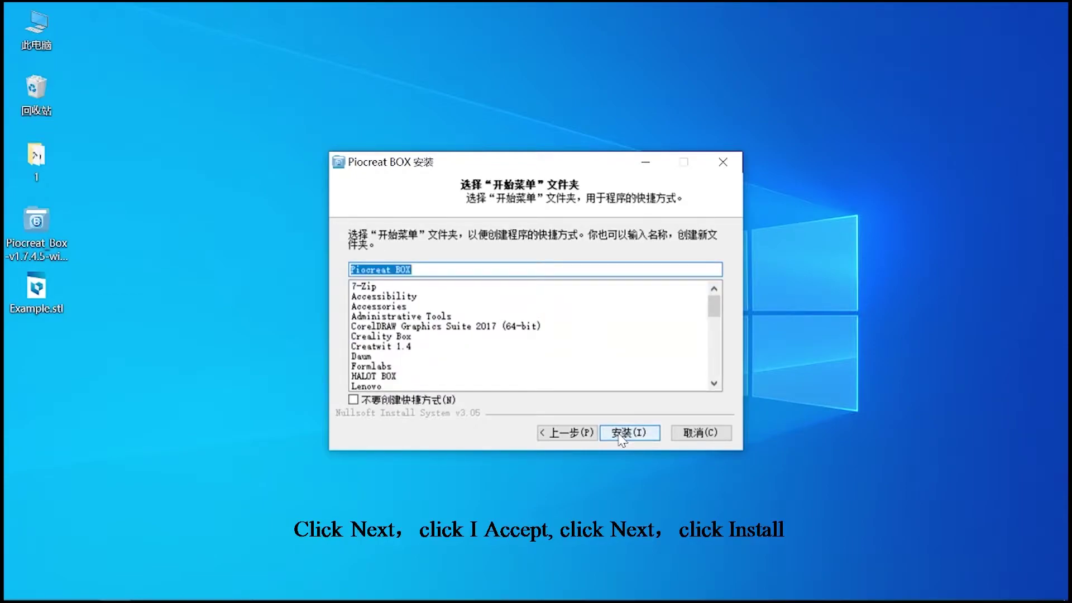
{"action": "left_click", "coordinate": [620, 435]}
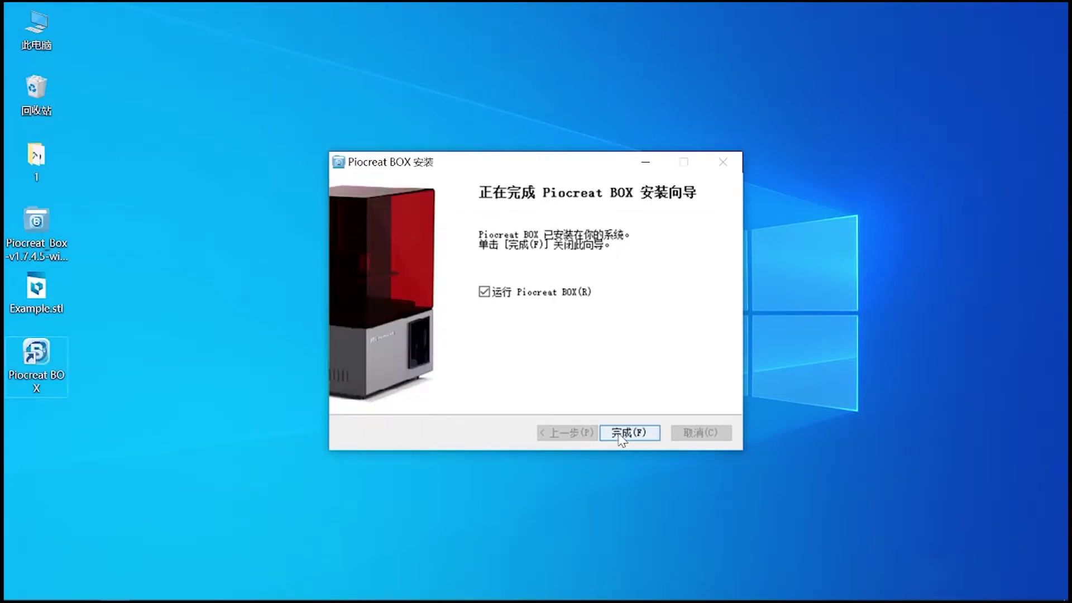
{"action": "left_click", "coordinate": [621, 434]}
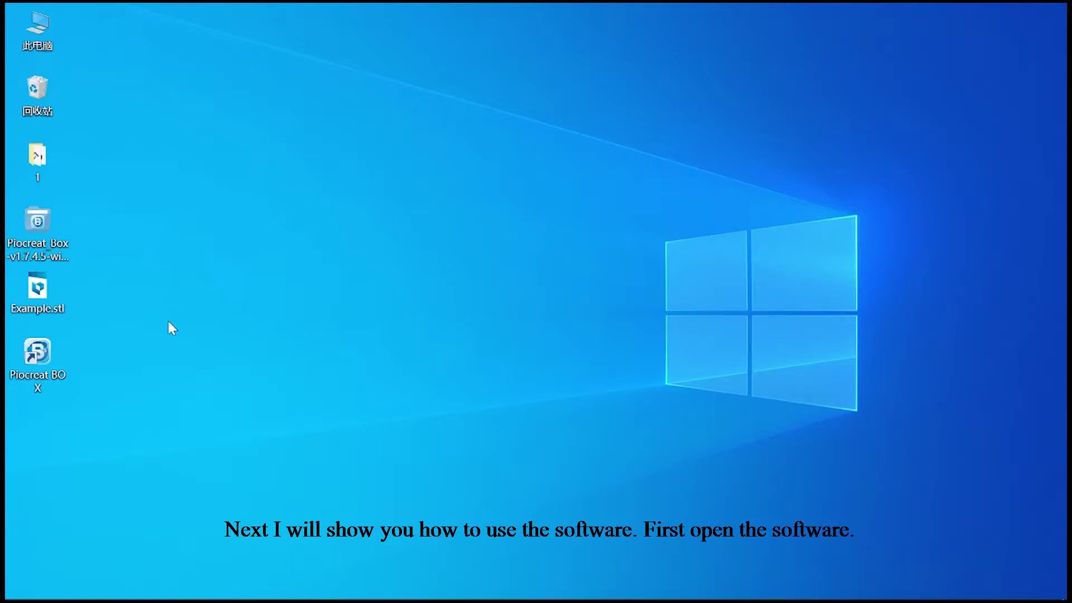
Launch Piocreat BOX and switch its language to English via 语言设置 > 英文.
{"action": "double_click", "coordinate": [47, 349]}
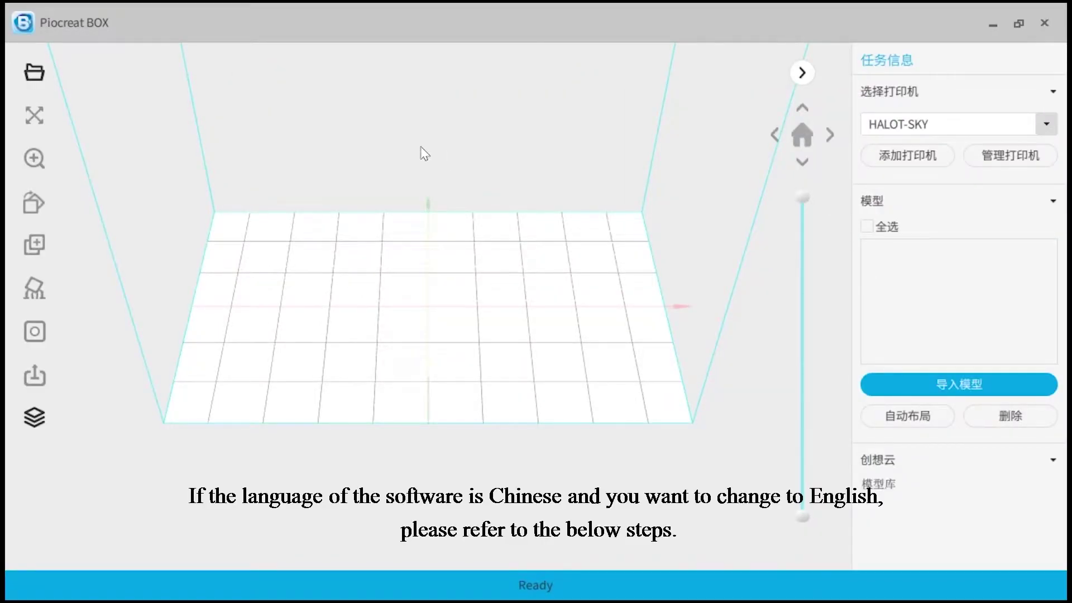
{"action": "left_click", "coordinate": [23, 23]}
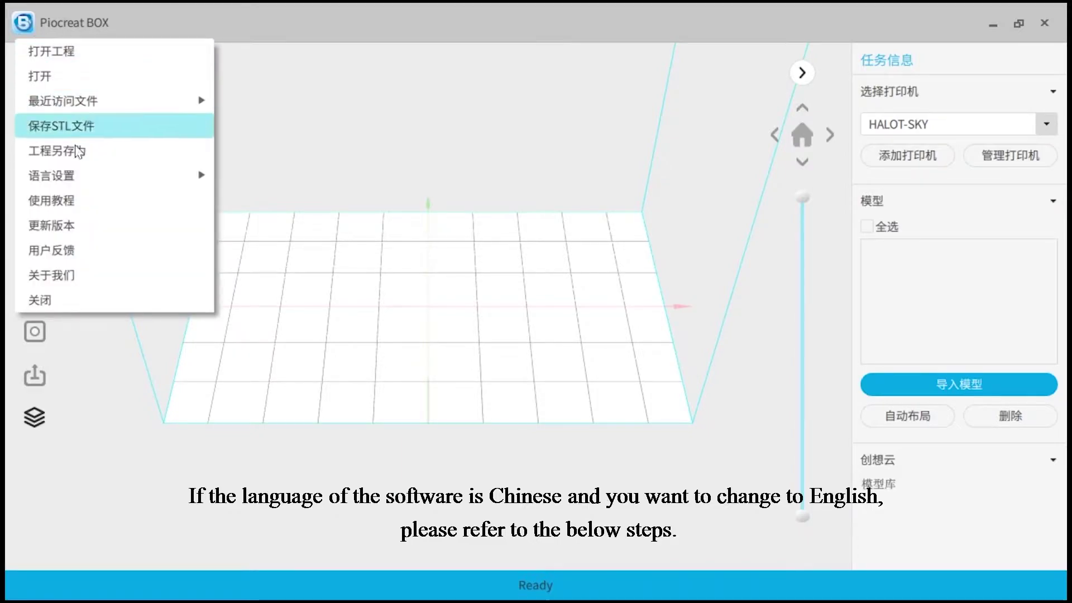
{"action": "mouse_move", "coordinate": [116, 176]}
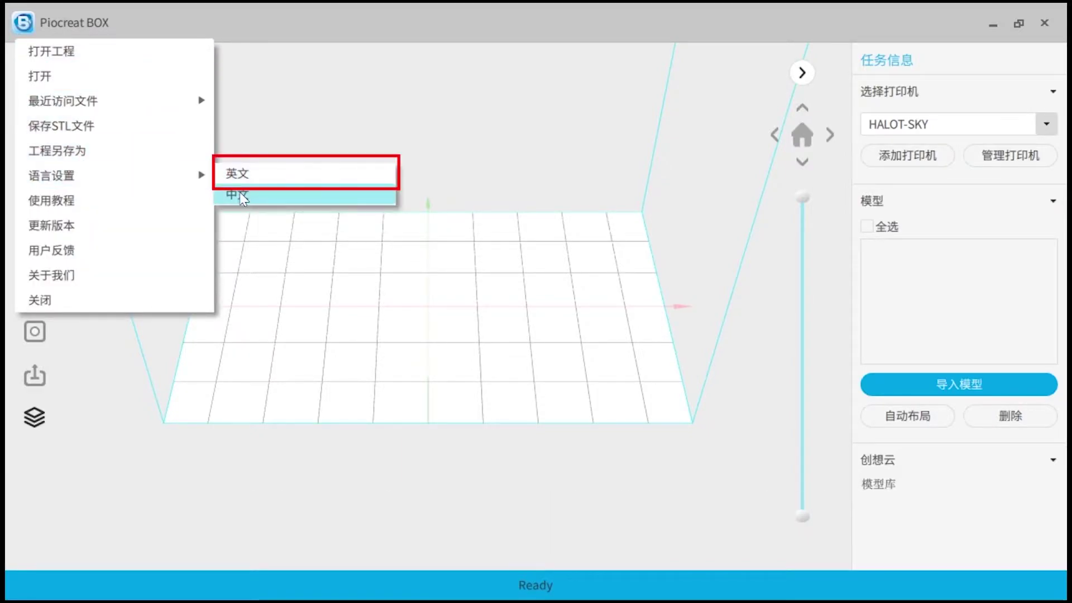
{"action": "left_click", "coordinate": [247, 176]}
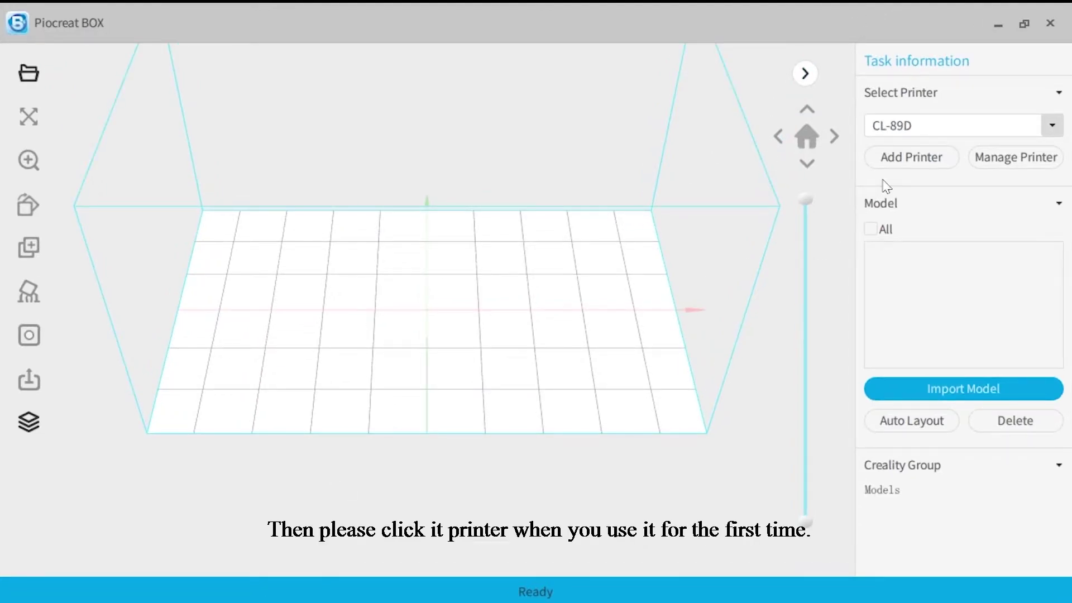
Add the DJ89 printer from the Add Printer list.
{"action": "left_click", "coordinate": [890, 167]}
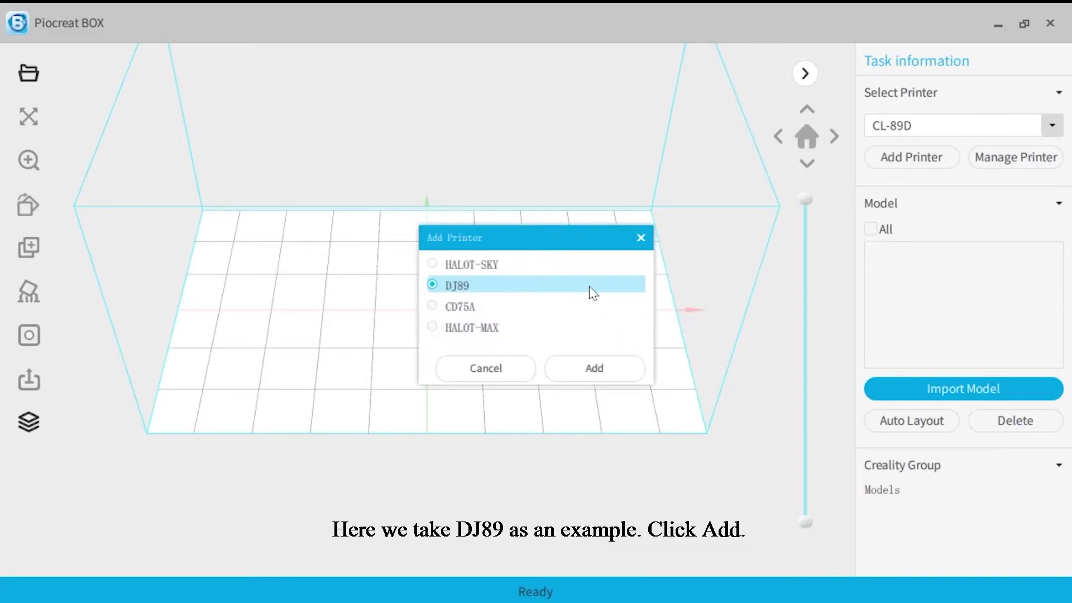
{"action": "left_click", "coordinate": [615, 369]}
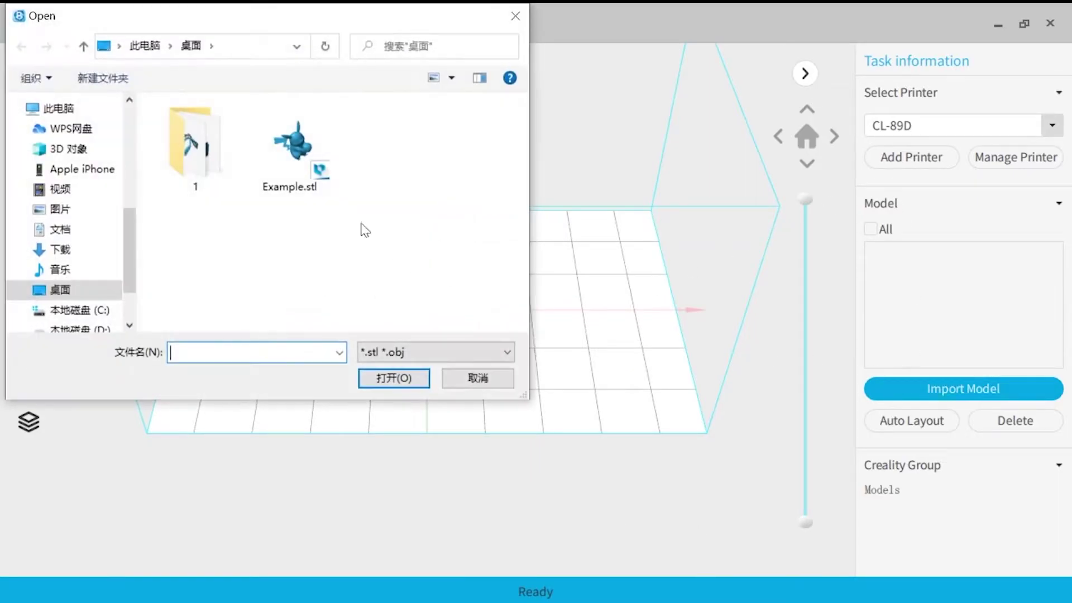
Select Example.stl on the Desktop, keeping the *.stl *.obj file type filter.
{"action": "left_click", "coordinate": [313, 163]}
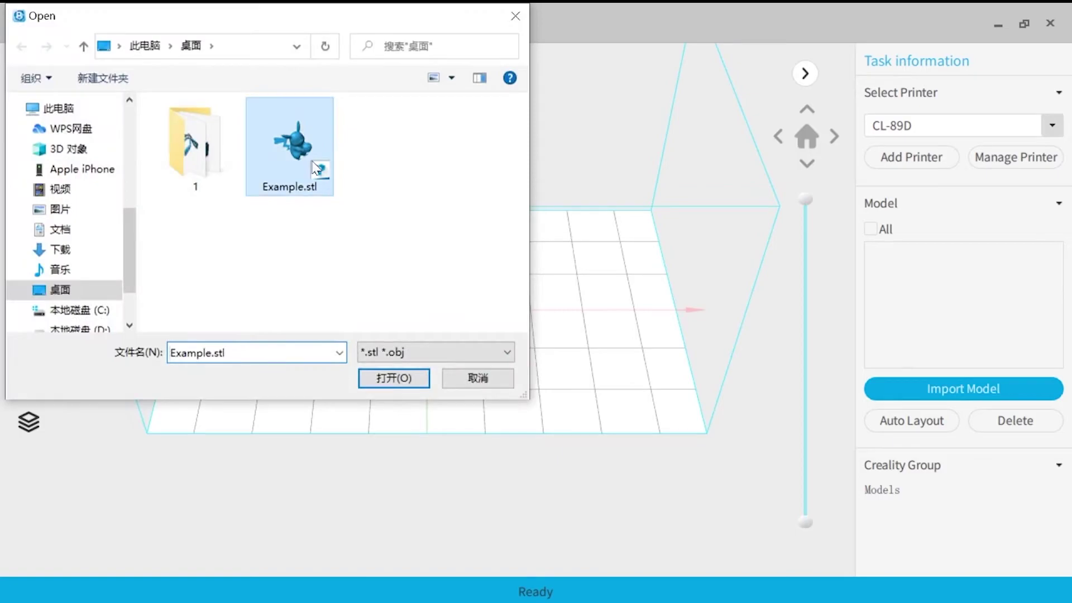
{"action": "left_click", "coordinate": [509, 344]}
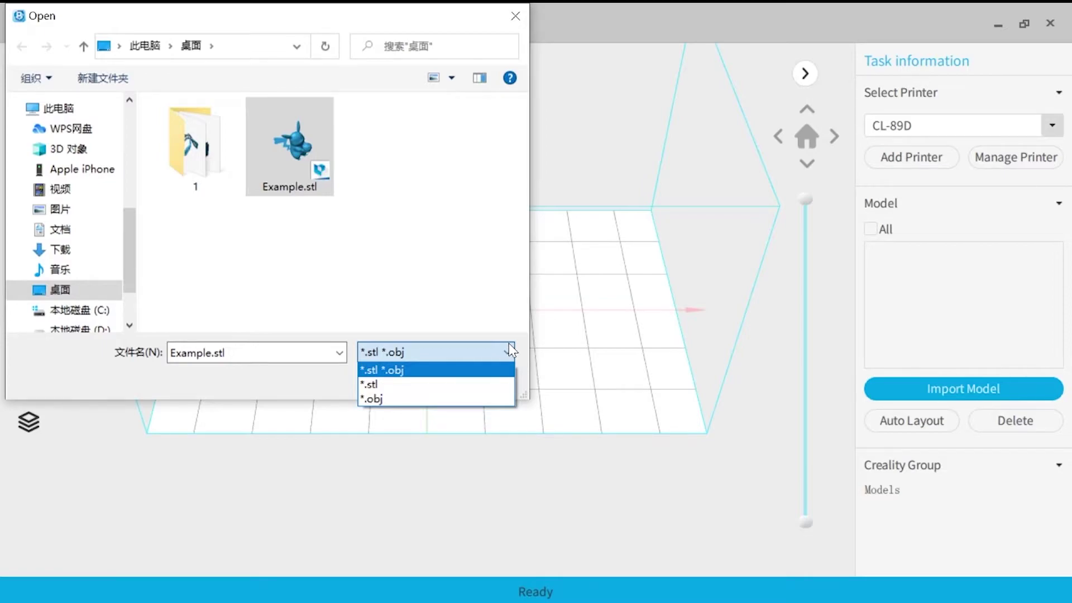
{"action": "left_click", "coordinate": [511, 350]}
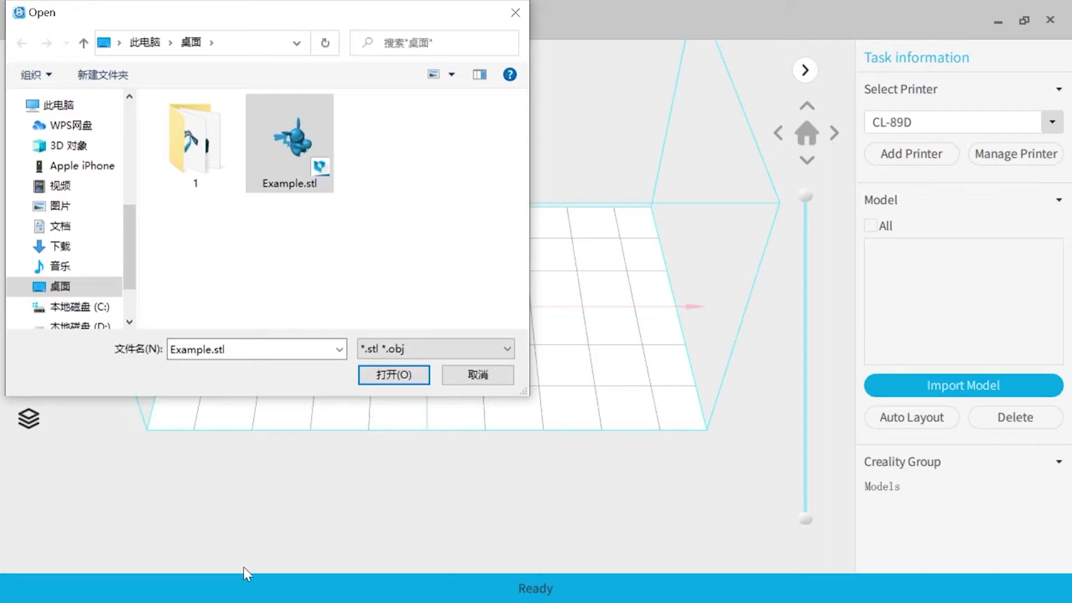
Load Example.stl onto the build plate and orbit the view around it.
{"action": "left_click", "coordinate": [397, 376]}
{"action": "left_click", "coordinate": [365, 305]}
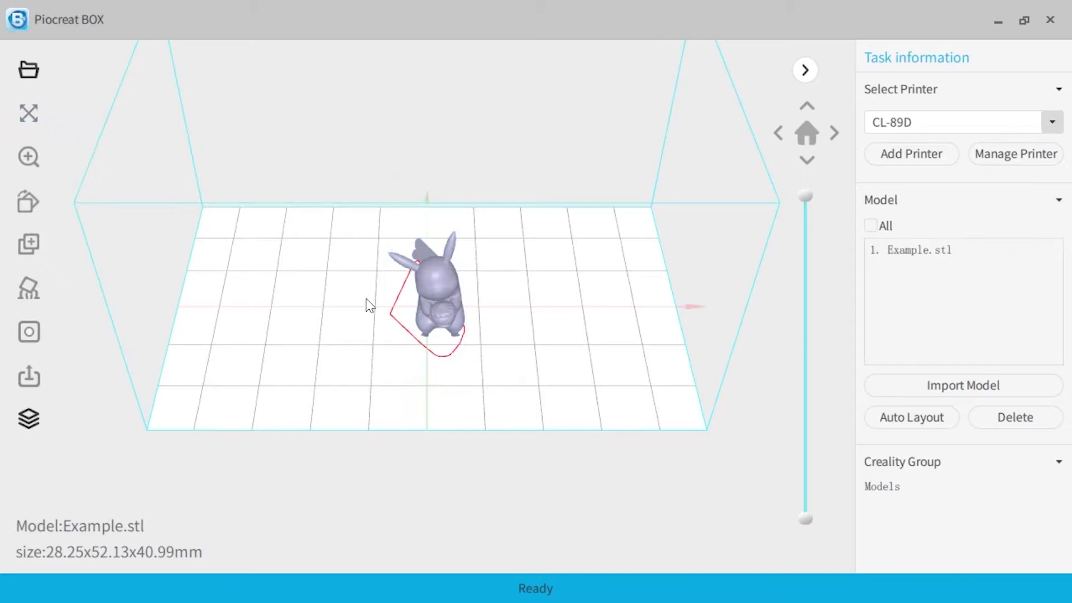
{"action": "left_click_drag", "start_coordinate": [614, 384], "coordinate": [446, 290]}
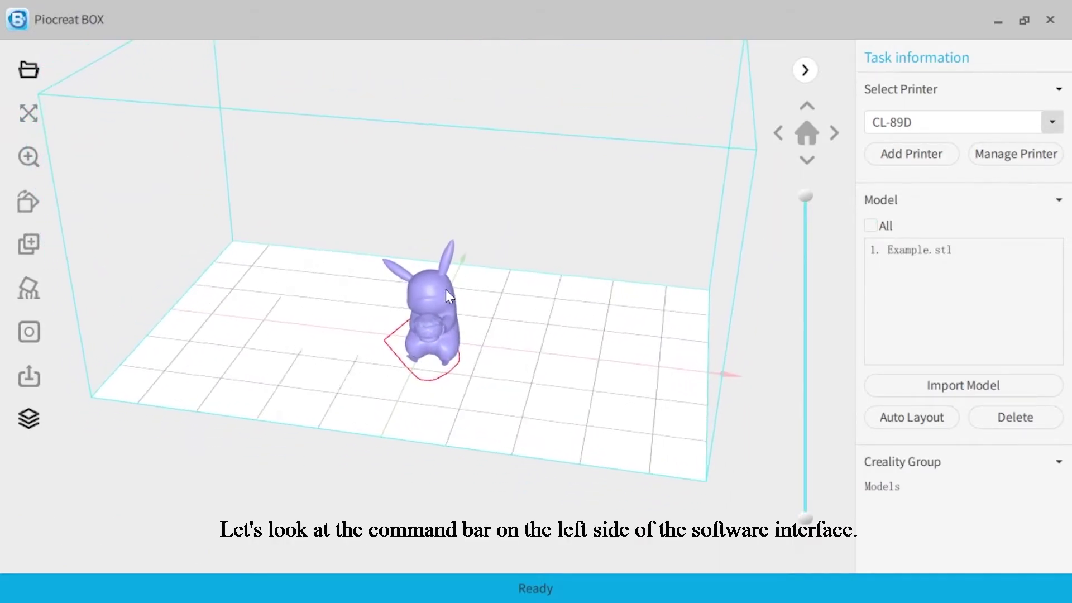
{"action": "scroll", "coordinate": [436, 321], "scroll_direction": "up", "scroll_amount": 3}
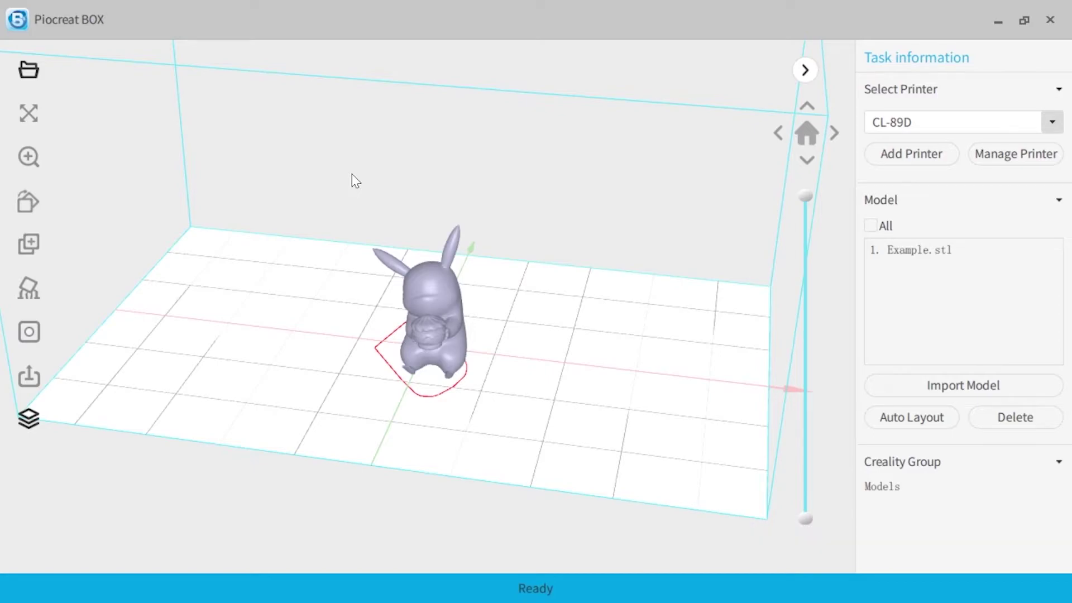
Import a second copy of Example.stl, then delete that duplicate.
{"action": "left_click", "coordinate": [34, 76]}
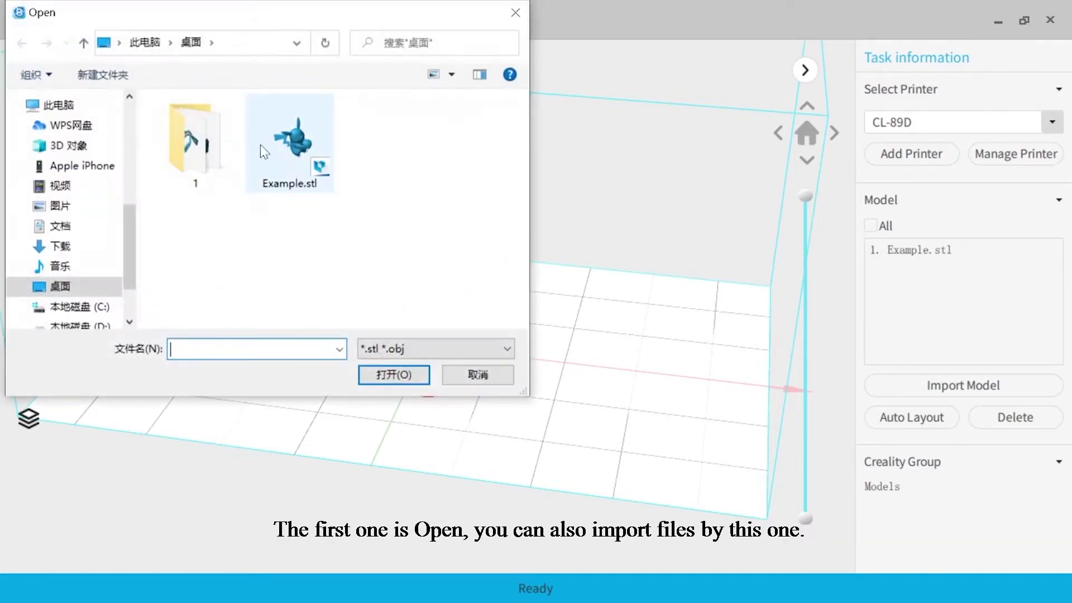
{"action": "left_click", "coordinate": [265, 150]}
{"action": "left_click", "coordinate": [393, 374]}
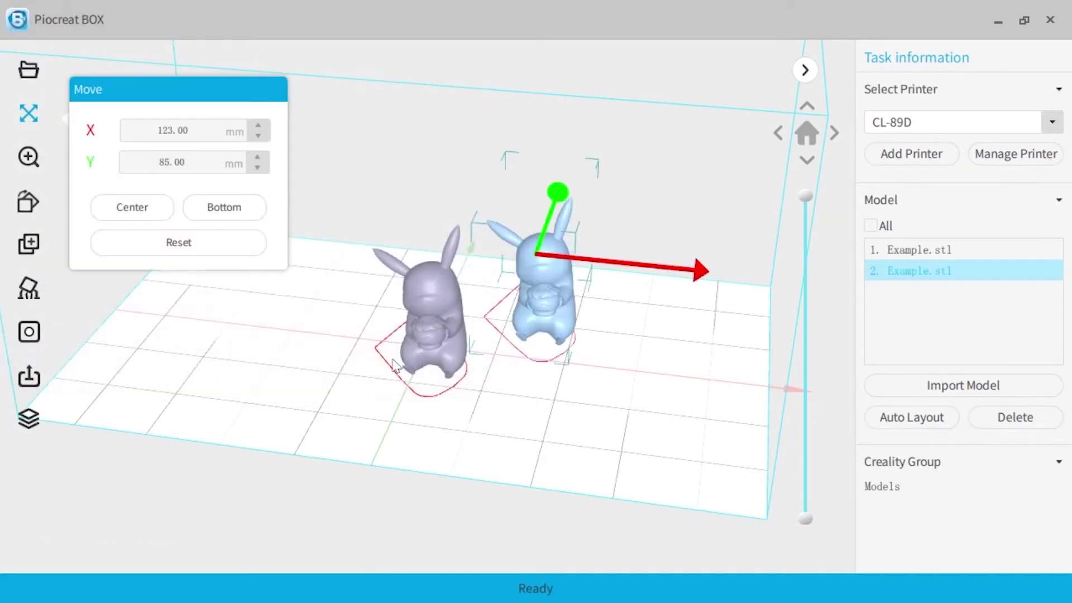
{"action": "left_click_drag", "start_coordinate": [425, 151], "coordinate": [519, 254]}
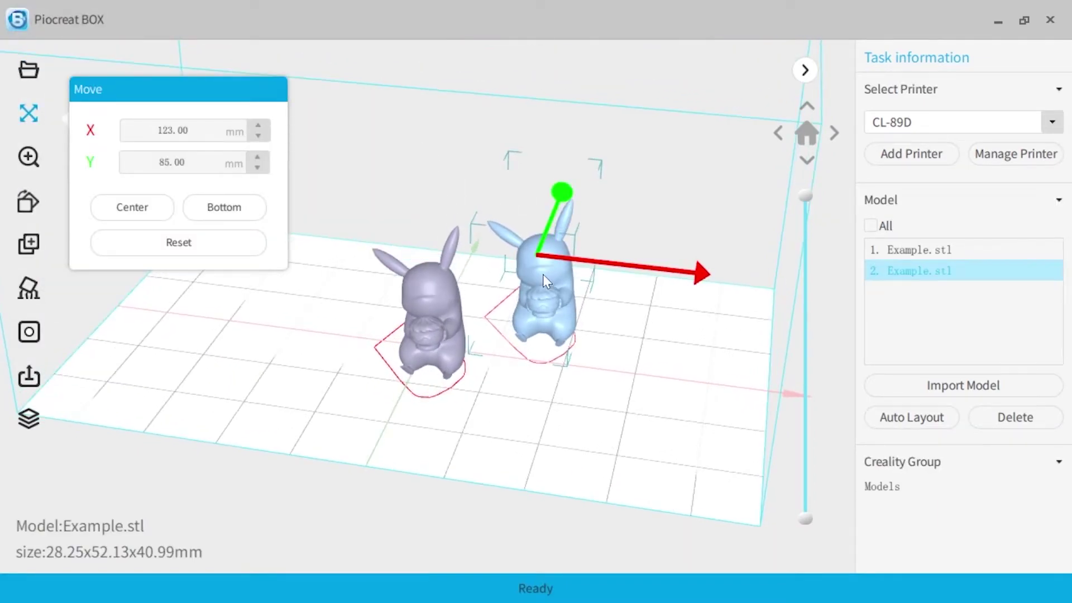
{"action": "key", "text": "Delete"}
Drag the remaining figurine slightly along X and Y with the Move gizmo.
{"action": "left_click", "coordinate": [423, 277]}
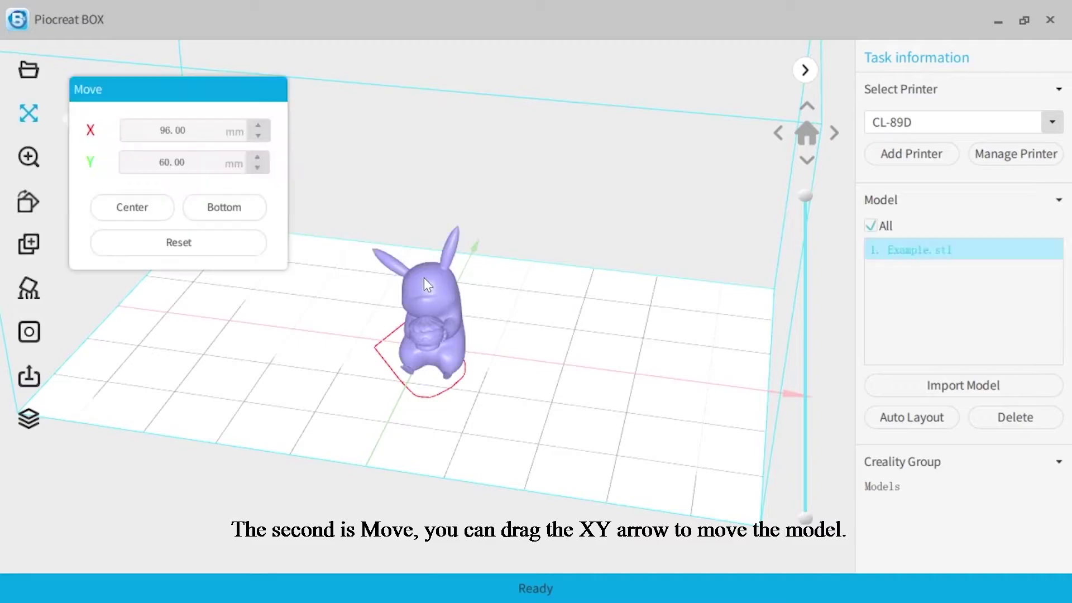
{"action": "left_click_drag", "start_coordinate": [593, 310], "coordinate": [621, 311]}
{"action": "left_click_drag", "start_coordinate": [481, 219], "coordinate": [460, 246]}
{"action": "left_click", "coordinate": [29, 114]}
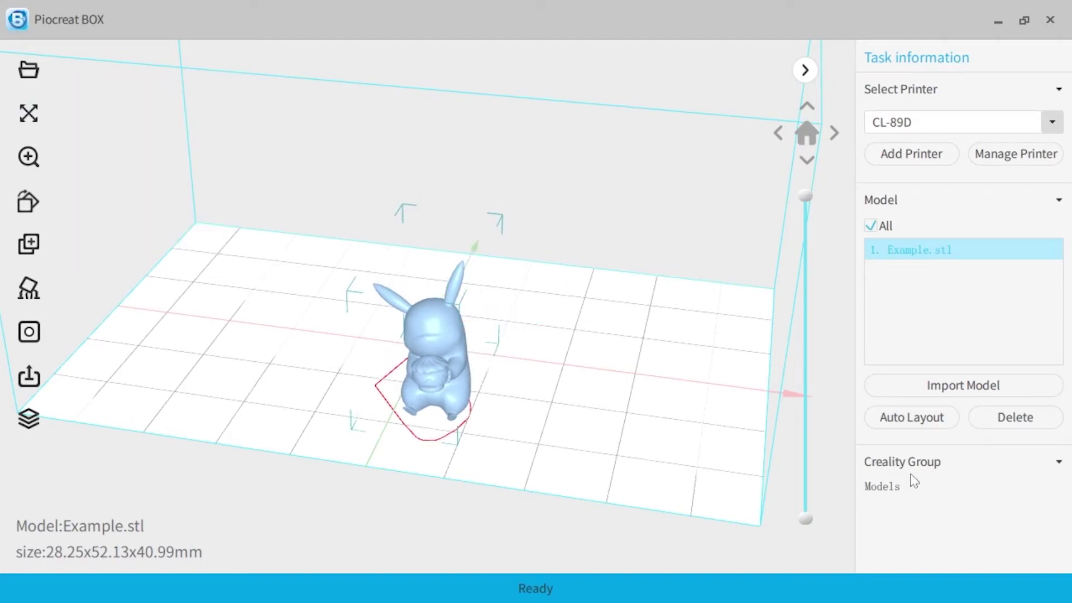
Auto-arrange the figurine, scale it uniformly to about 106.70%, then reset to 100%.
{"action": "left_click", "coordinate": [911, 417]}
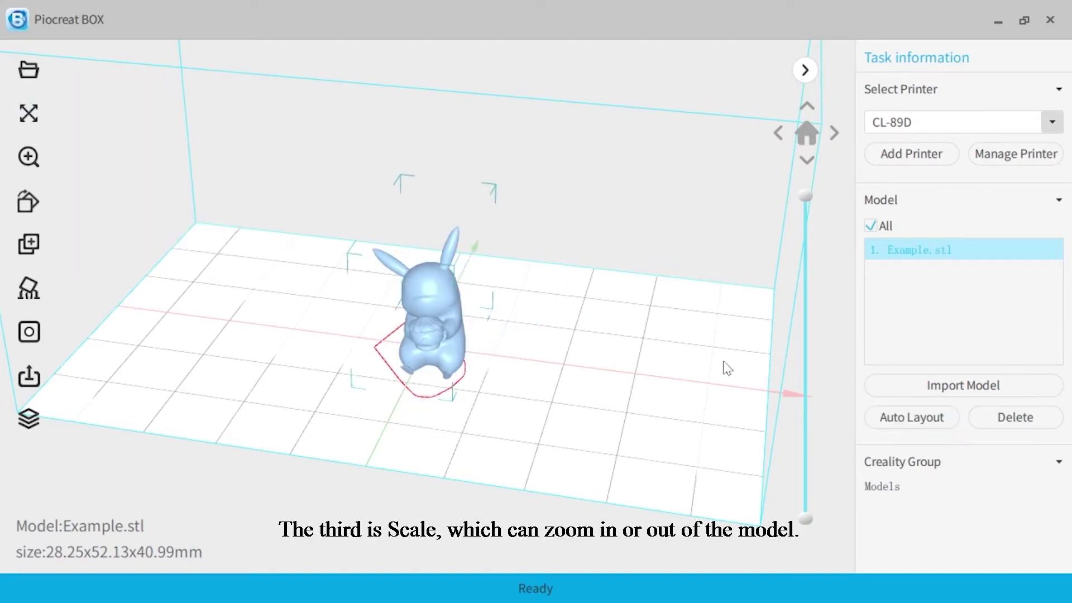
{"action": "left_click", "coordinate": [36, 160]}
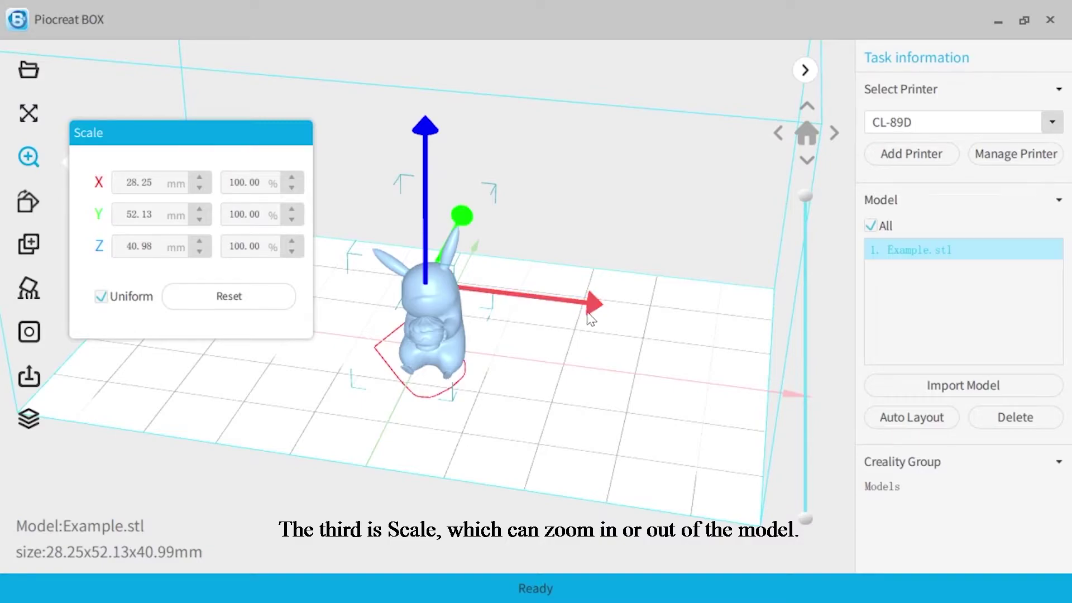
{"action": "left_click_drag", "start_coordinate": [592, 309], "coordinate": [548, 304]}
{"action": "left_click", "coordinate": [239, 301]}
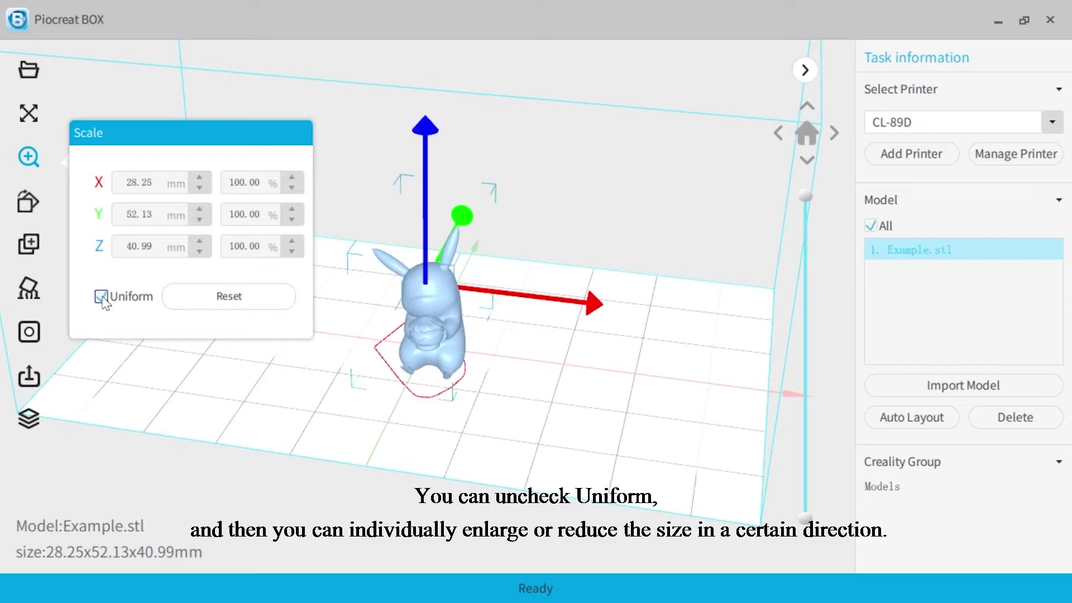
Stretch the figurine to 179.54% in X only, then reset to 28.25×52.13×40.99 mm.
{"action": "left_click_drag", "start_coordinate": [596, 304], "coordinate": [1011, 329]}
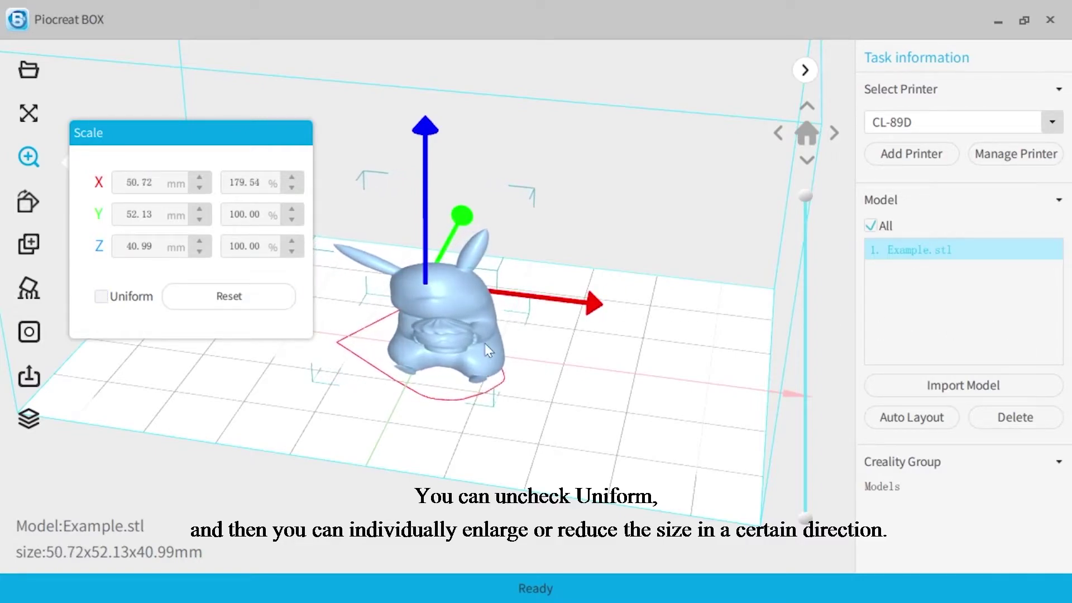
{"action": "mouse_move", "coordinate": [484, 343]}
{"action": "middle_mouse_down"}
{"action": "mouse_move", "coordinate": [495, 285]}
{"action": "mouse_move", "coordinate": [484, 344]}
{"action": "middle_mouse_up"}
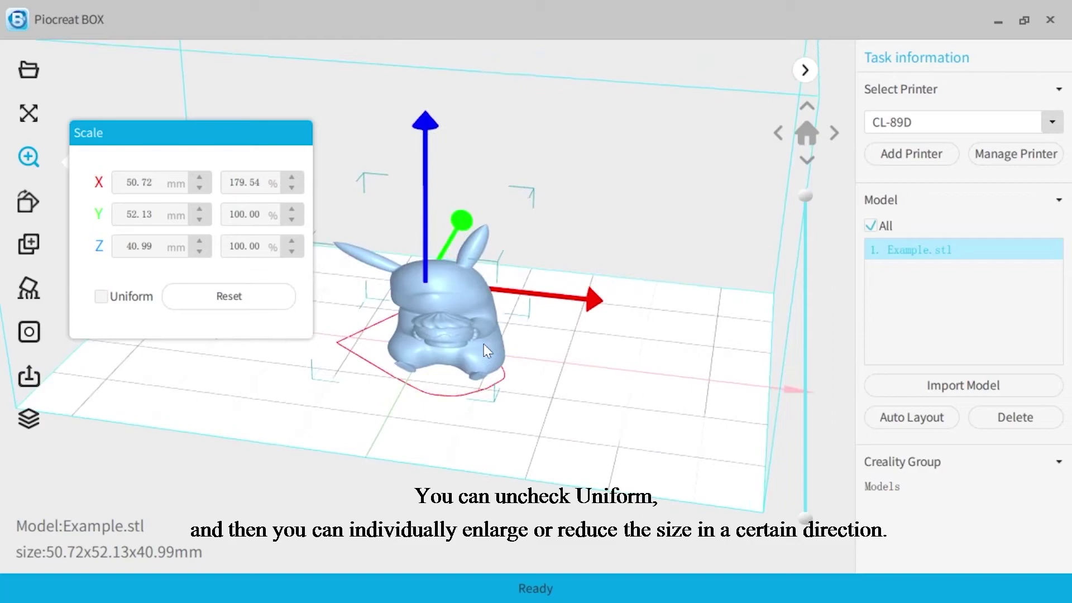
{"action": "left_click", "coordinate": [223, 302]}
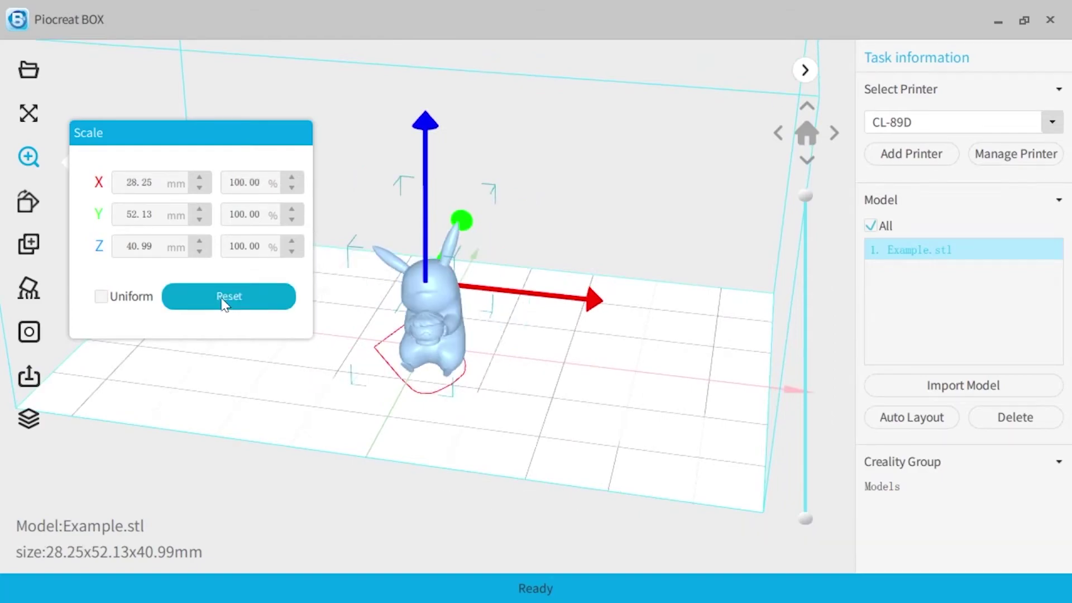
Tilt the figurine around the X axis with Rotate, then reset its orientation.
{"action": "left_click", "coordinate": [32, 206]}
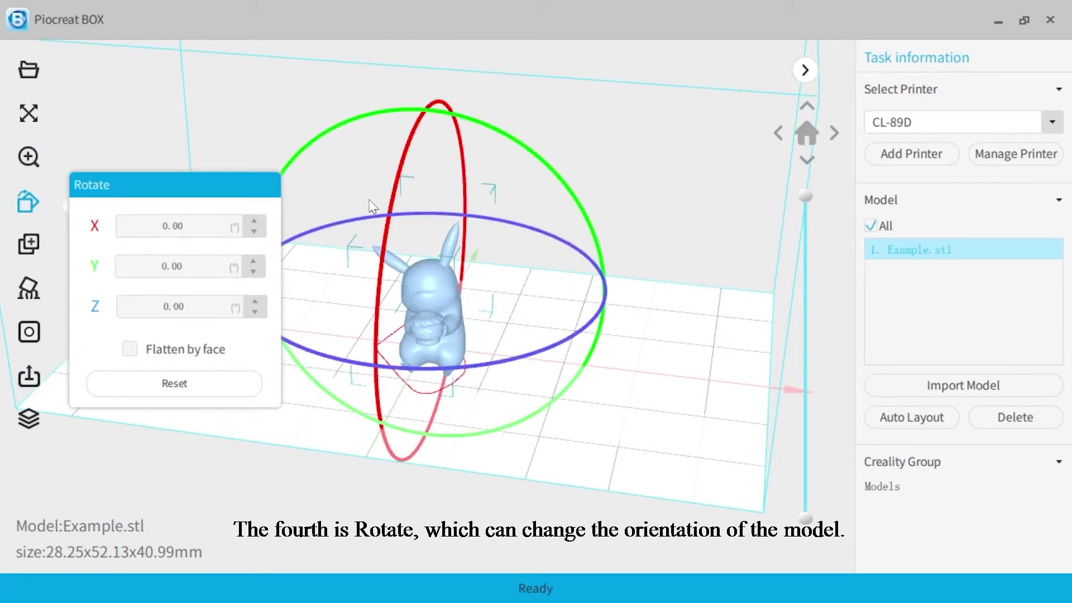
{"action": "left_click_drag", "start_coordinate": [377, 313], "coordinate": [402, 240]}
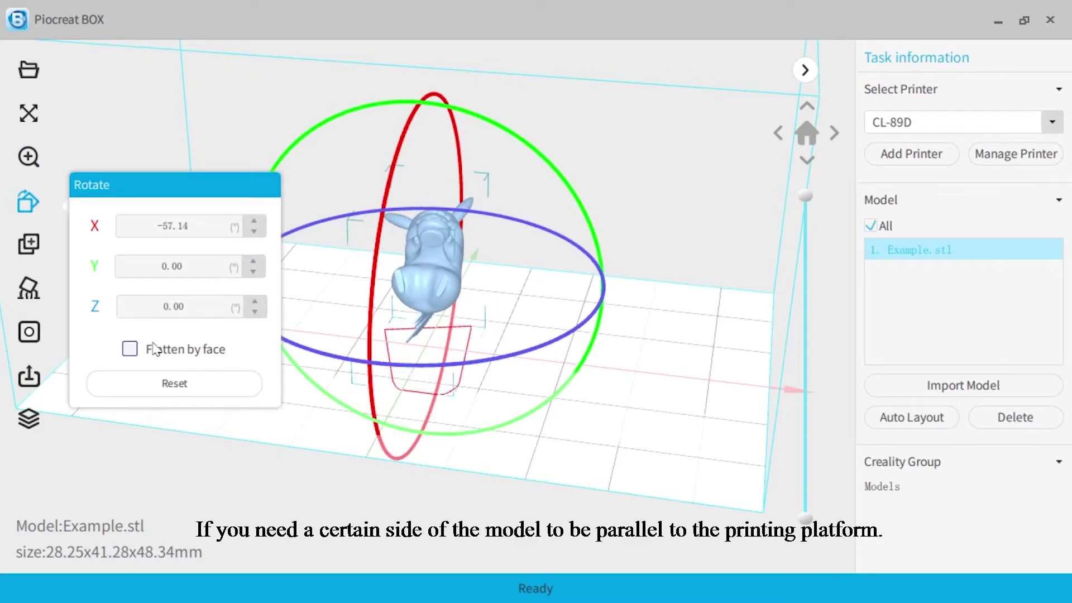
{"action": "left_click", "coordinate": [177, 382]}
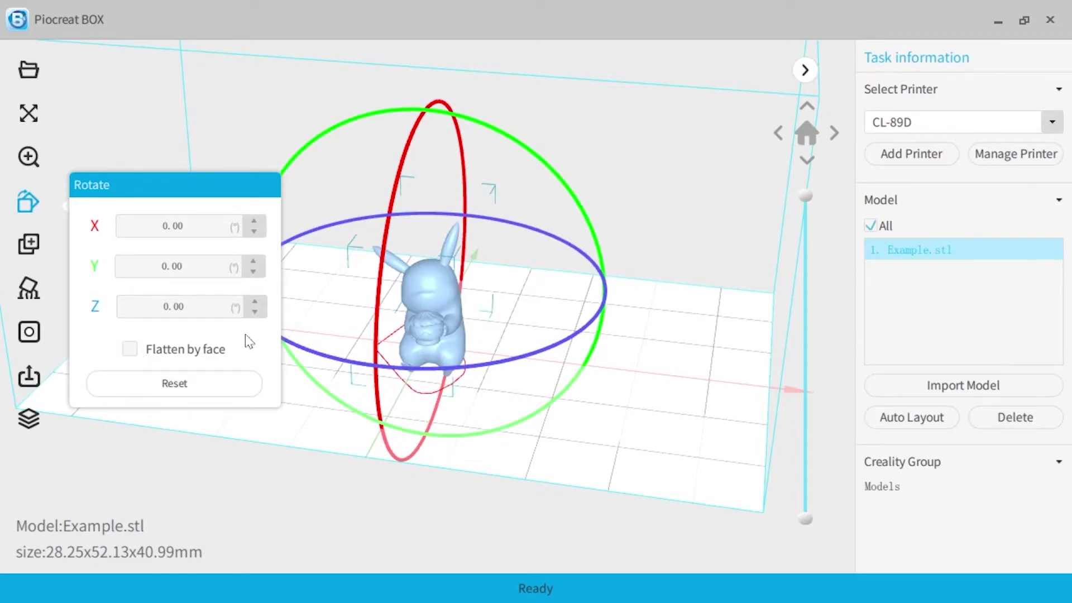
Enable Flatten by face and lay the figurine onto its foot face.
{"action": "left_click", "coordinate": [130, 350]}
{"action": "left_click", "coordinate": [446, 370]}
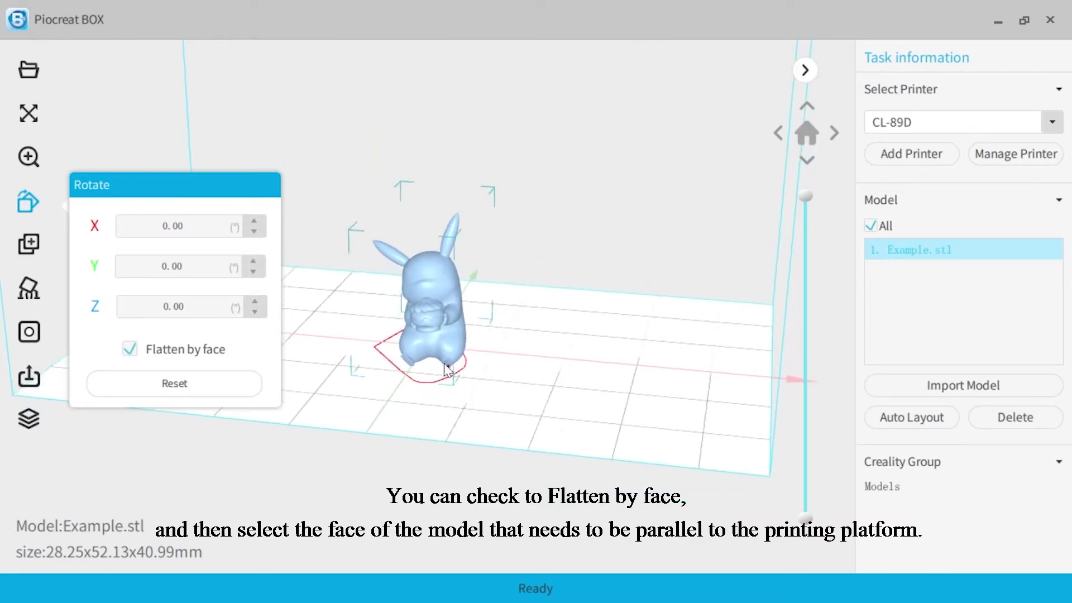
{"action": "scroll", "coordinate": [446, 369], "scroll_direction": "up", "scroll_amount": 6}
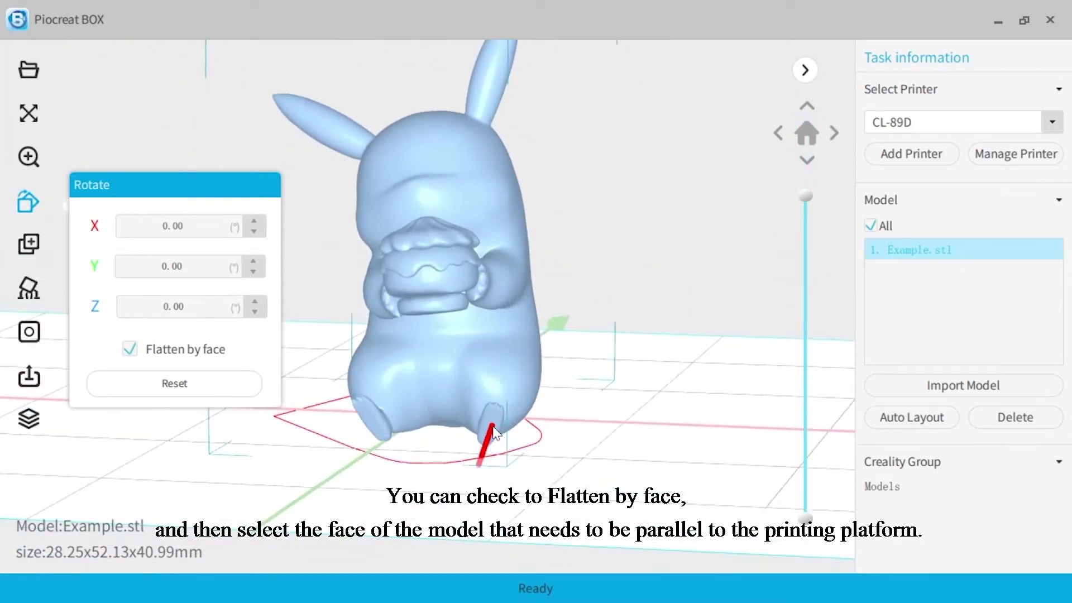
{"action": "left_click", "coordinate": [494, 433]}
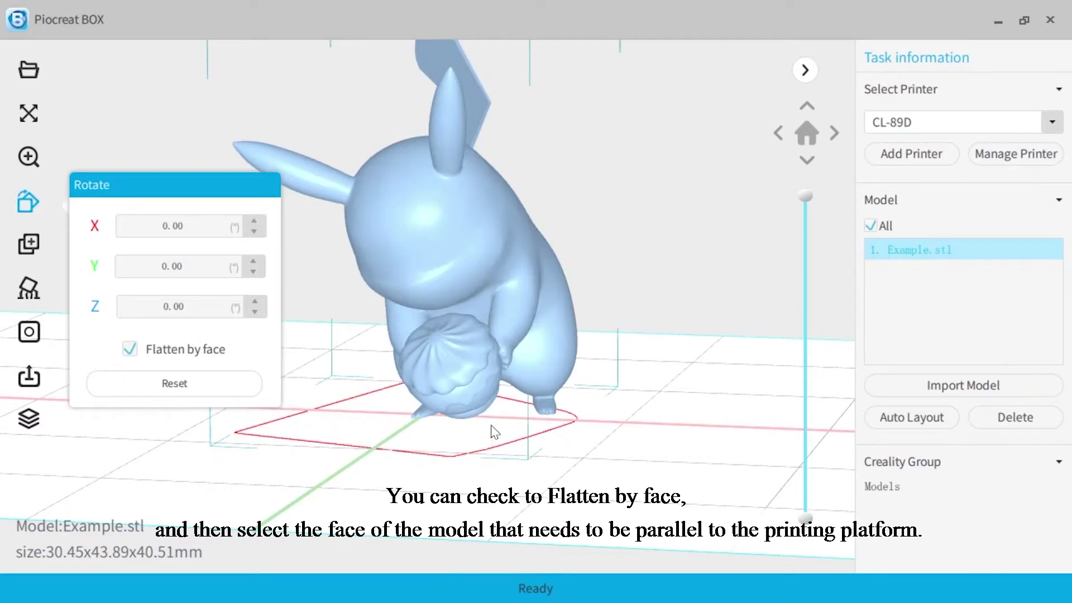
{"action": "scroll", "coordinate": [495, 426], "scroll_direction": "down", "scroll_amount": 6}
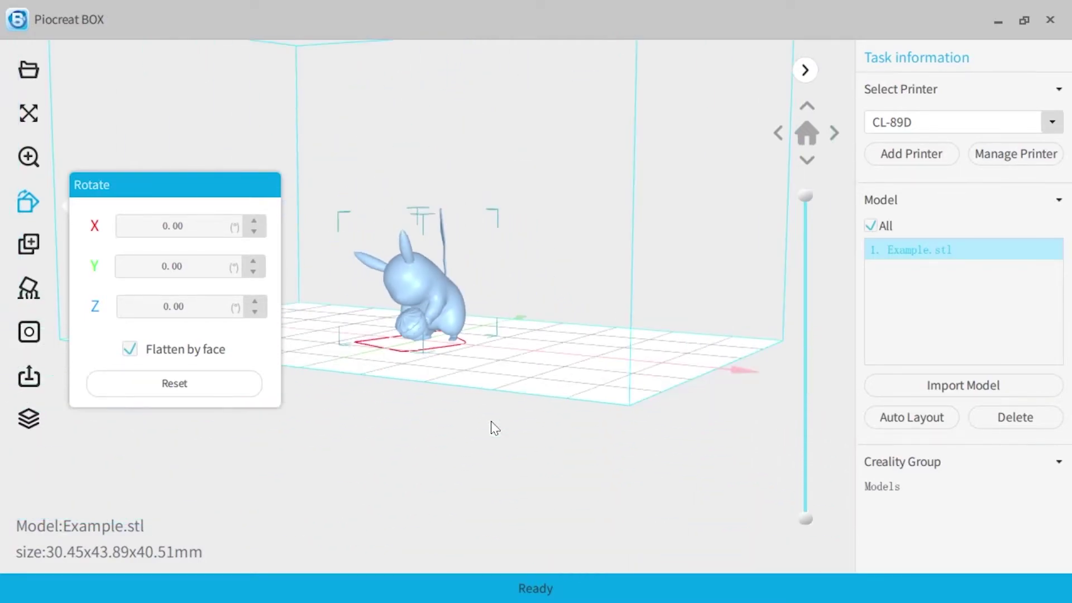
{"action": "right_click_drag", "start_coordinate": [484, 327], "coordinate": [525, 356]}
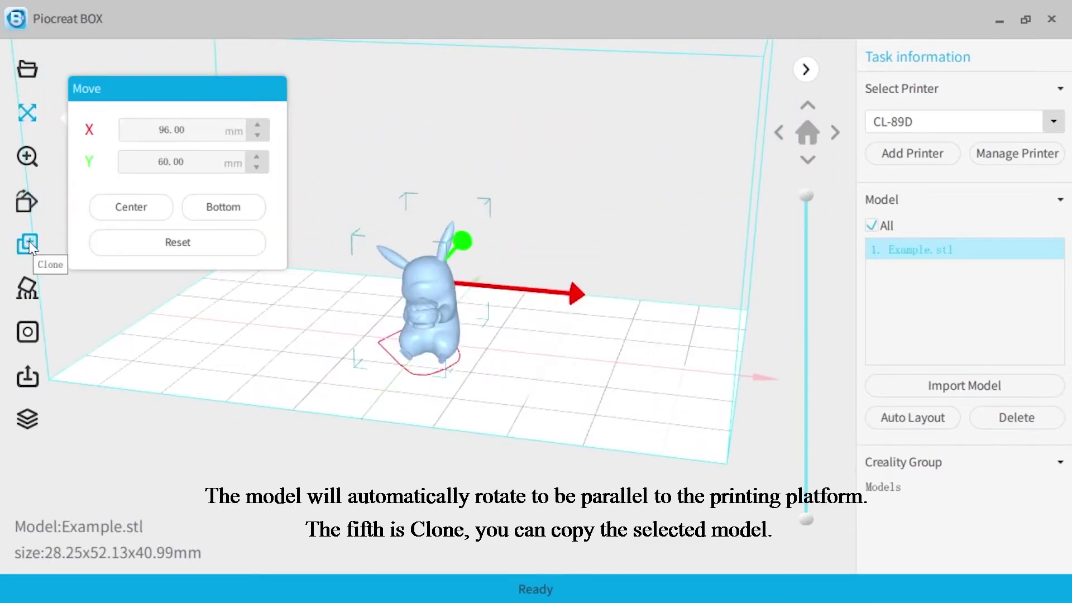
Clone the figurine, adding one copy, then two more with Number set to 2.
{"action": "left_click", "coordinate": [29, 246]}
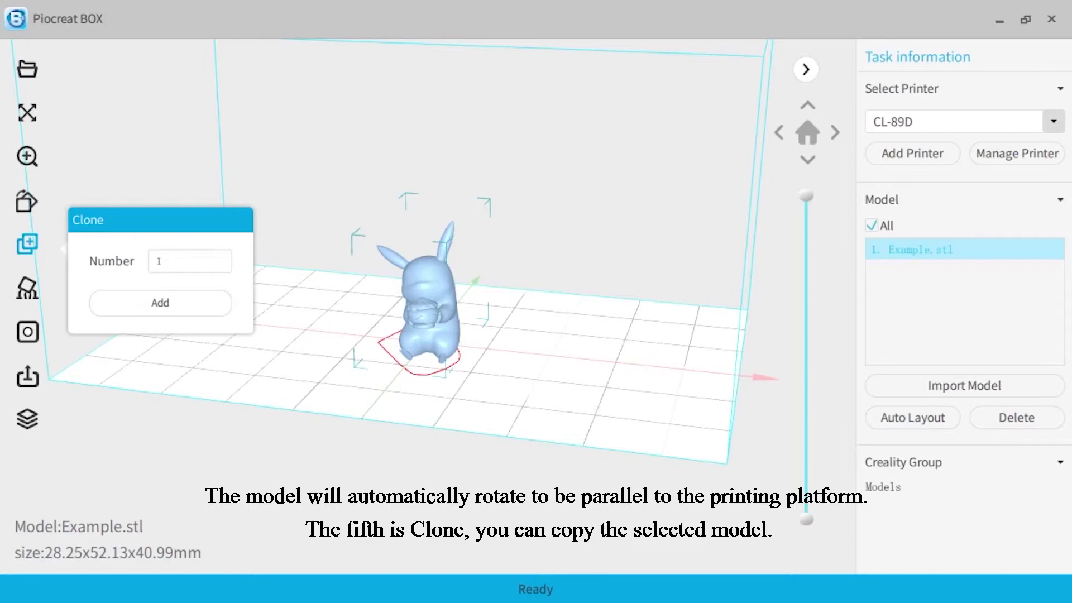
{"action": "left_click", "coordinate": [182, 304]}
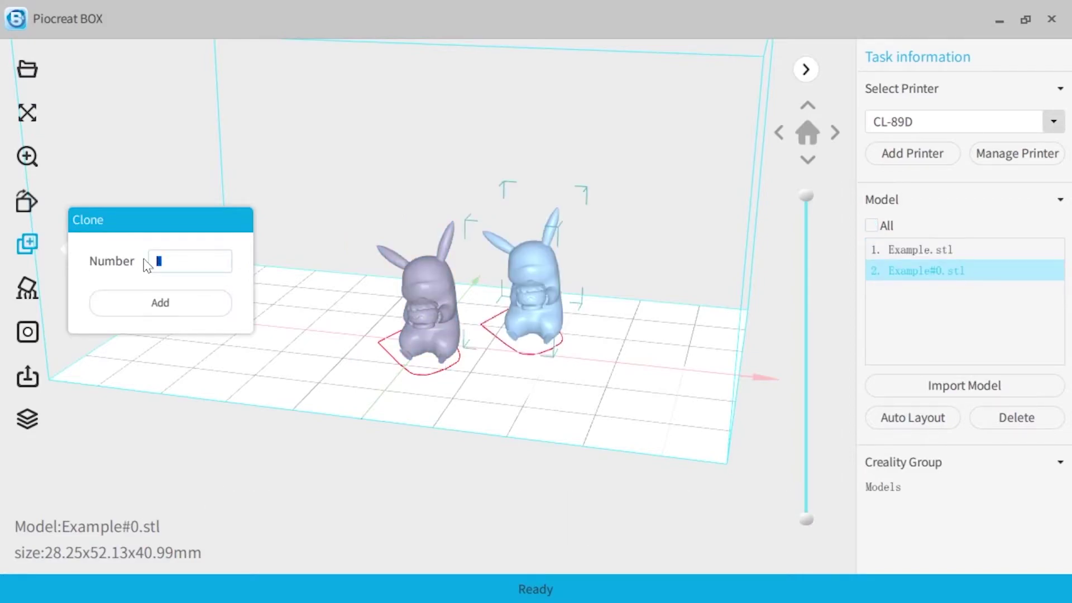
{"action": "type", "text": "2"}
{"action": "left_click", "coordinate": [175, 306]}
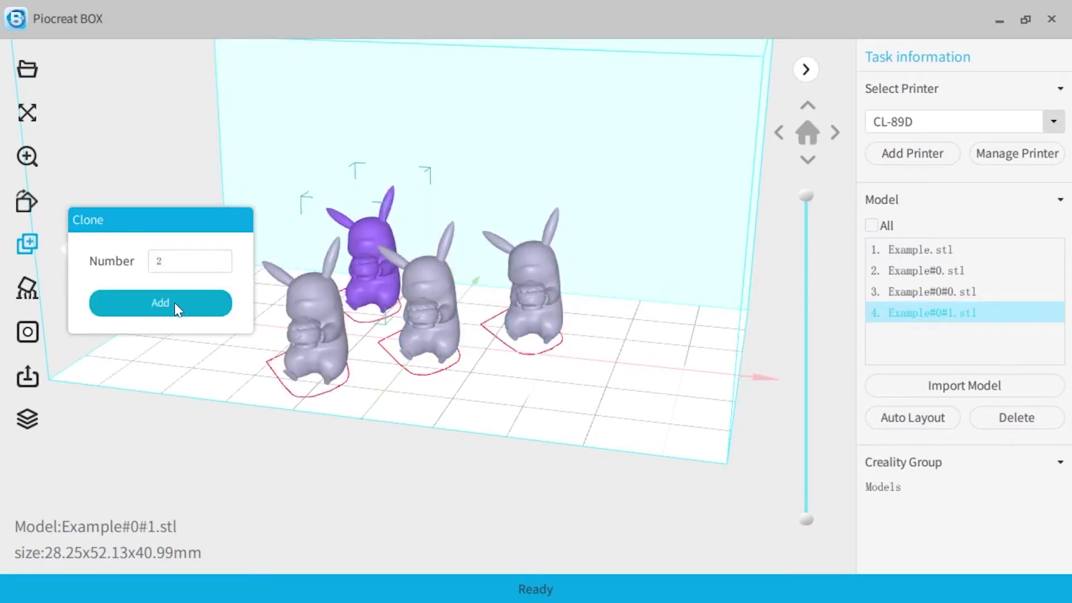
{"action": "left_click", "coordinate": [406, 179]}
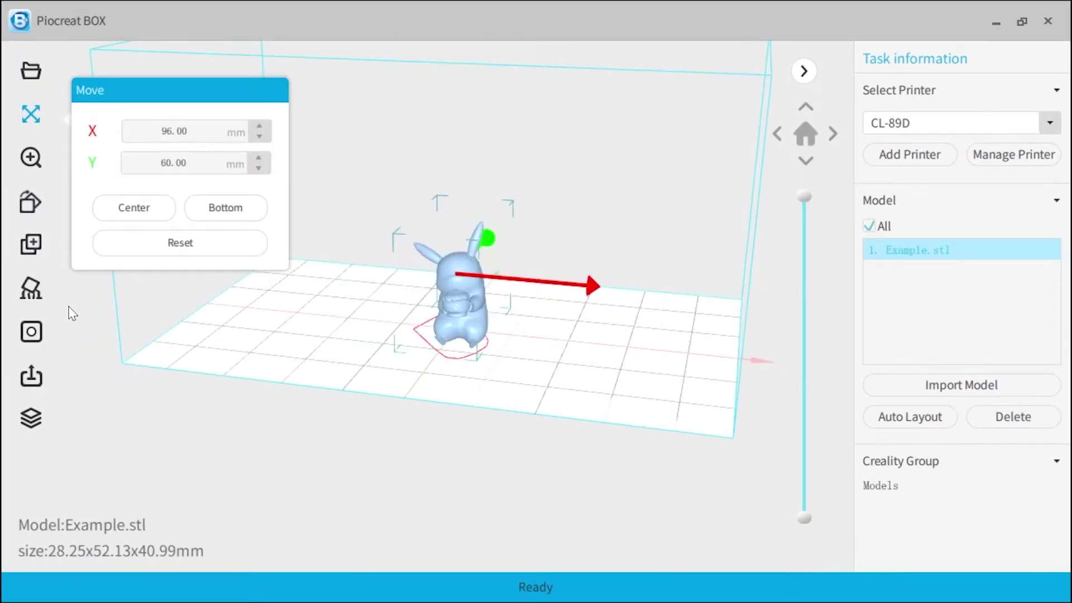
Generate supports with a base (0.8 mm tips, 3.0 mm spacing, 1.2 mm diameter) and inspect them.
{"action": "left_click", "coordinate": [33, 290]}
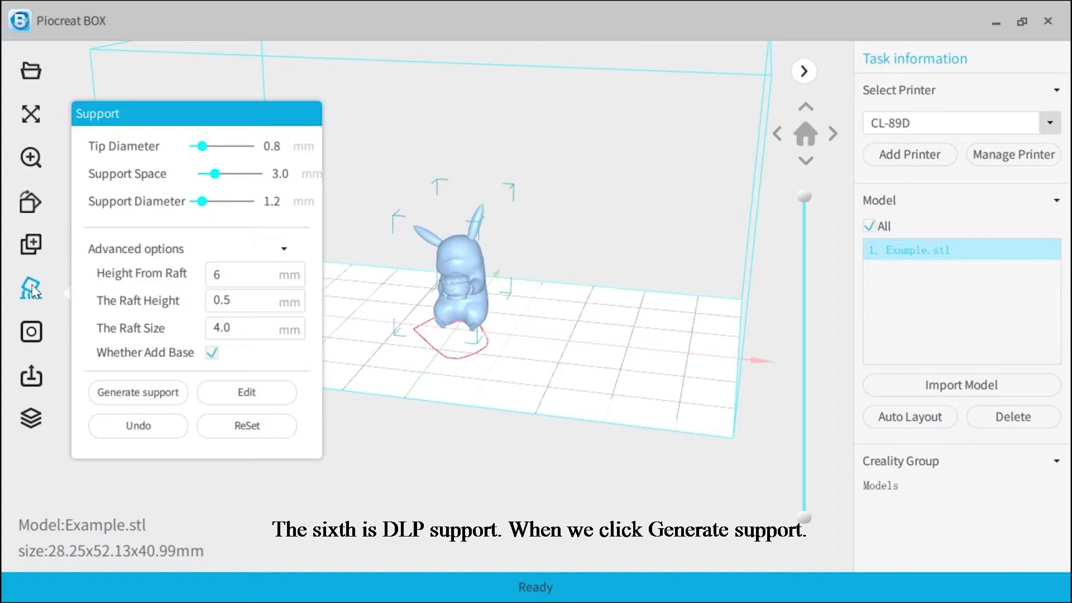
{"action": "left_click", "coordinate": [118, 393]}
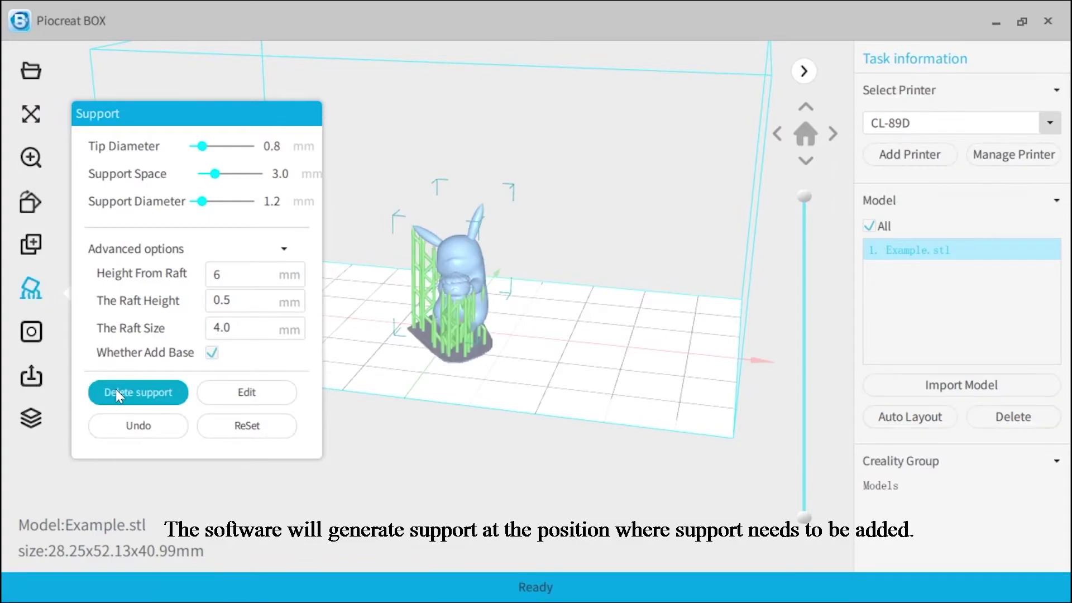
{"action": "left_click_drag", "start_coordinate": [430, 360], "coordinate": [806, 364]}
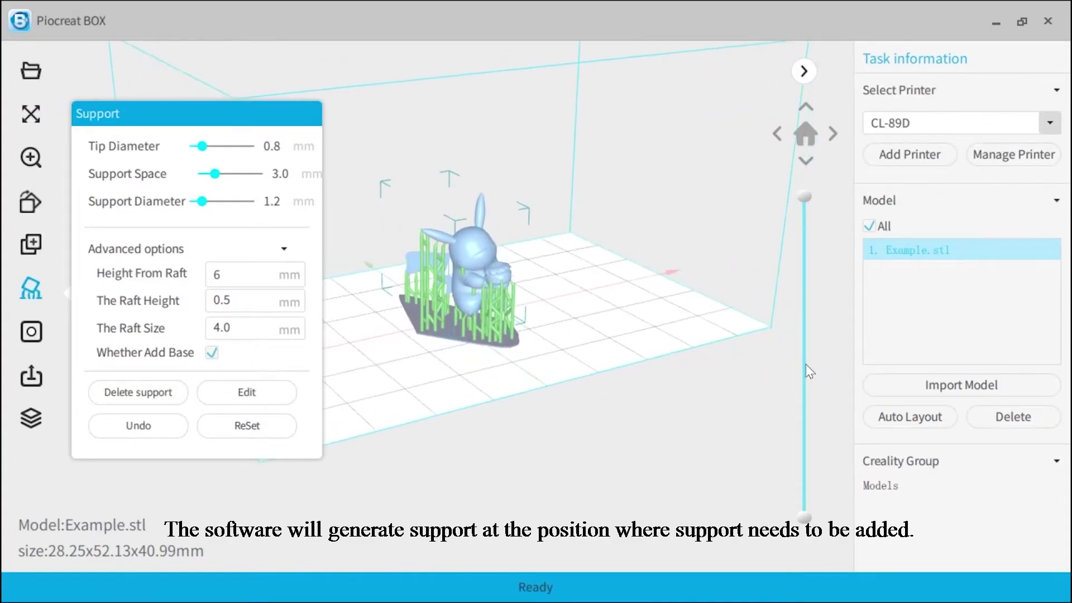
{"action": "scroll", "coordinate": [444, 255], "scroll_direction": "up", "scroll_amount": 5}
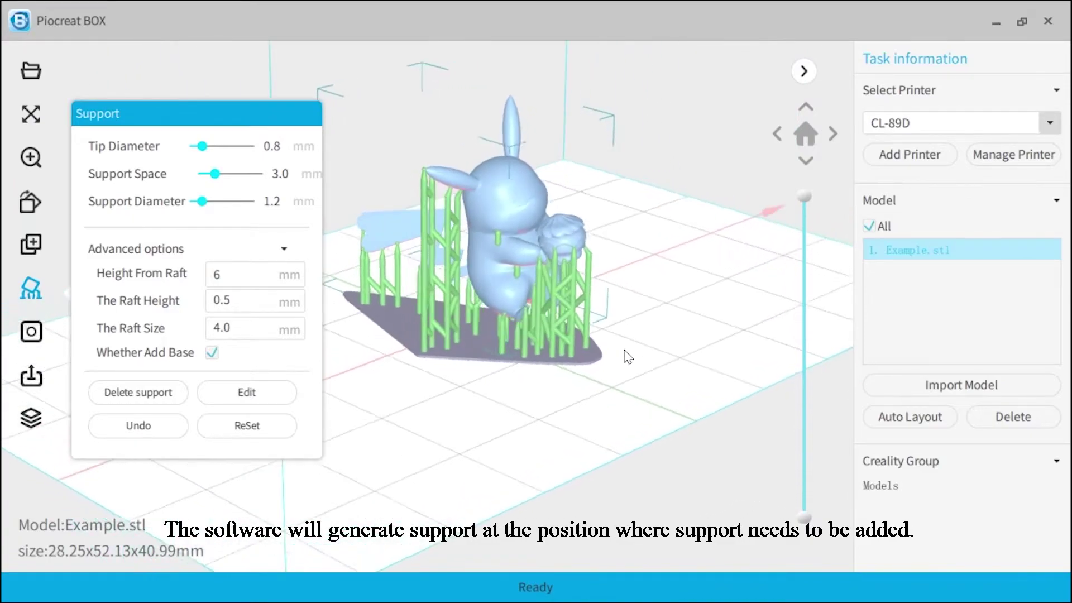
{"action": "left_click_drag", "start_coordinate": [628, 356], "coordinate": [631, 313]}
{"action": "left_click_drag", "start_coordinate": [445, 197], "coordinate": [503, 300]}
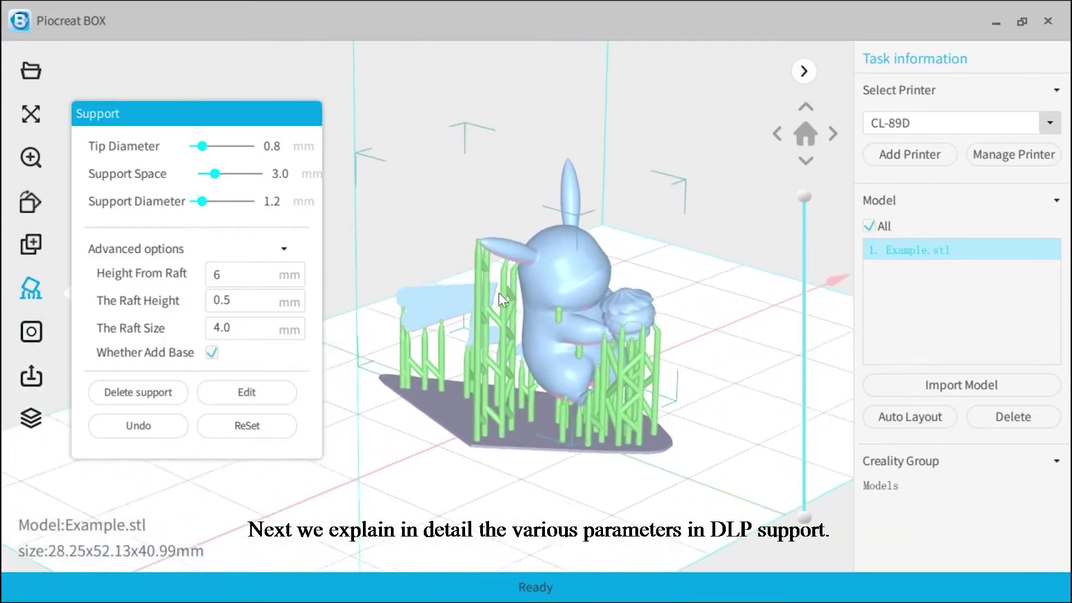
{"action": "scroll", "coordinate": [498, 294], "scroll_direction": "up", "scroll_amount": 5}
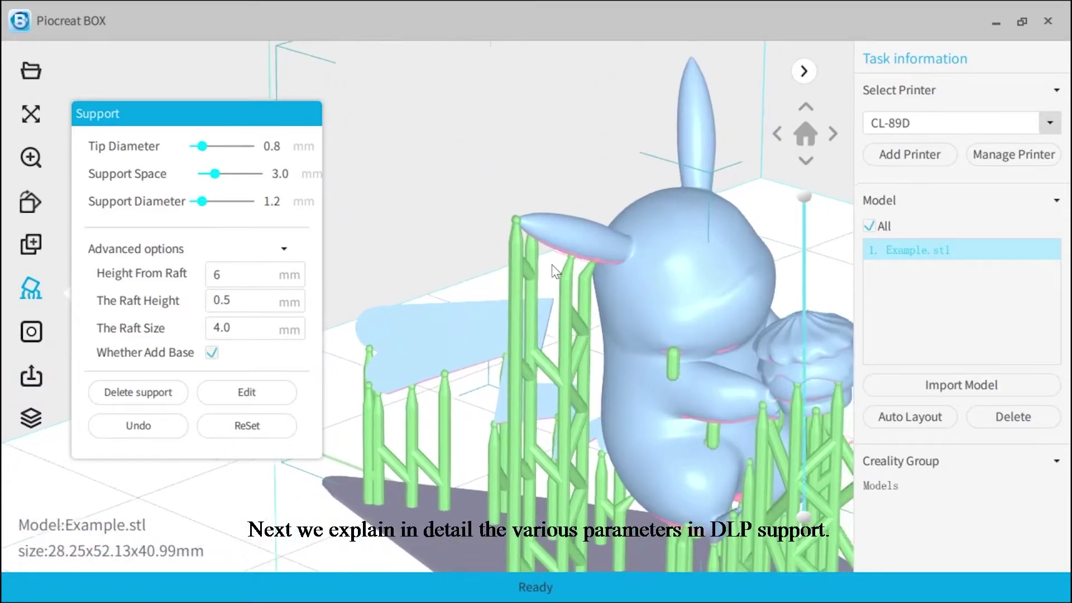
{"action": "left_click_drag", "start_coordinate": [552, 268], "coordinate": [483, 188]}
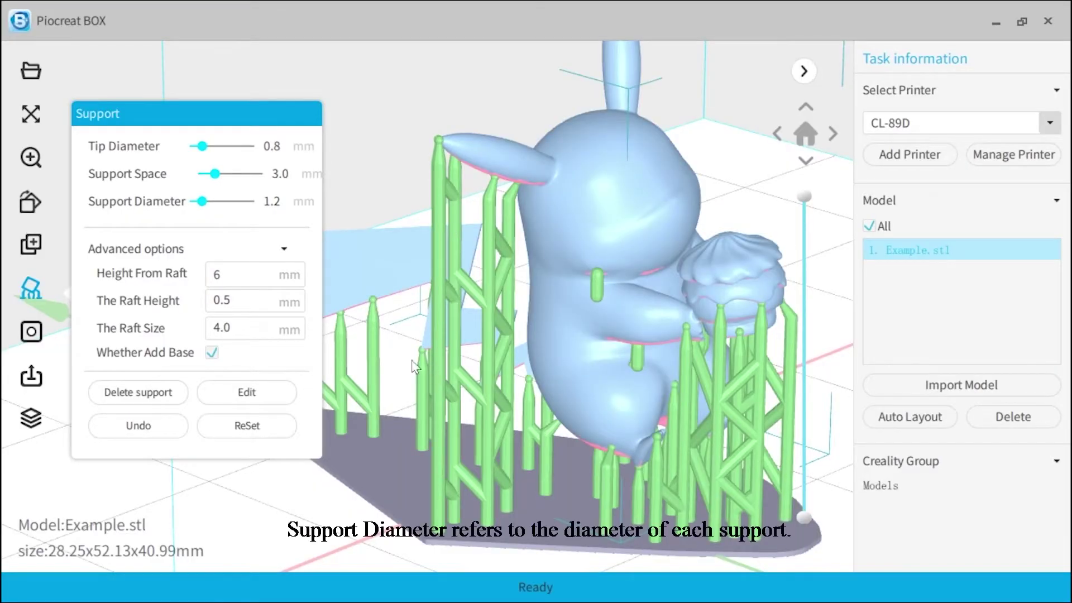
{"action": "scroll", "coordinate": [431, 373], "scroll_direction": "up", "scroll_amount": 5}
{"action": "scroll", "coordinate": [475, 389], "scroll_direction": "up", "scroll_amount": 3}
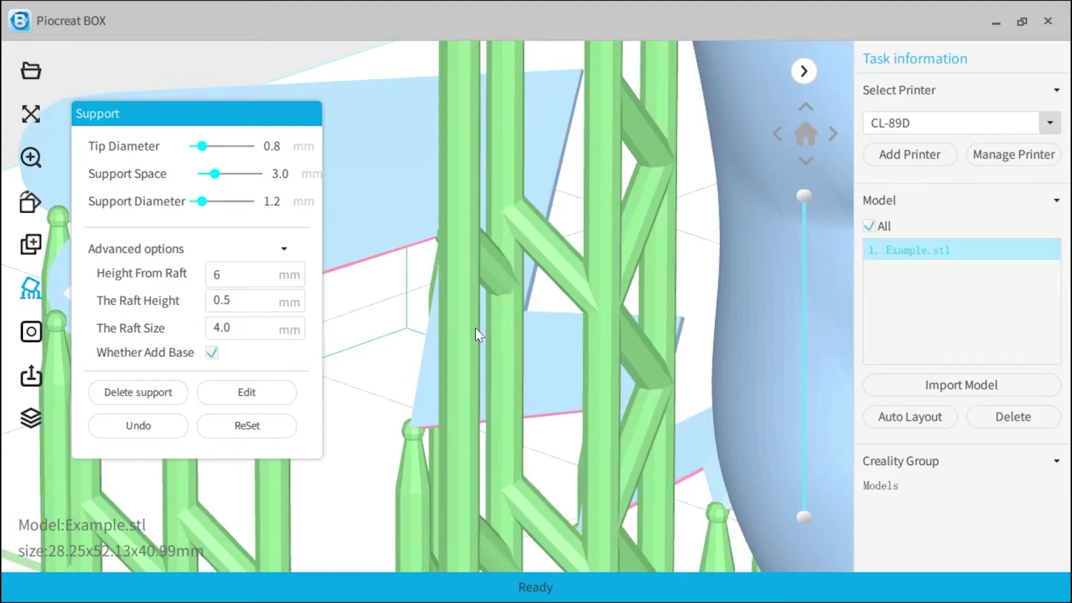
Switch to the side view and zoom in on the raft beneath the supports.
{"action": "scroll", "coordinate": [454, 317], "scroll_direction": "down", "scroll_amount": 8}
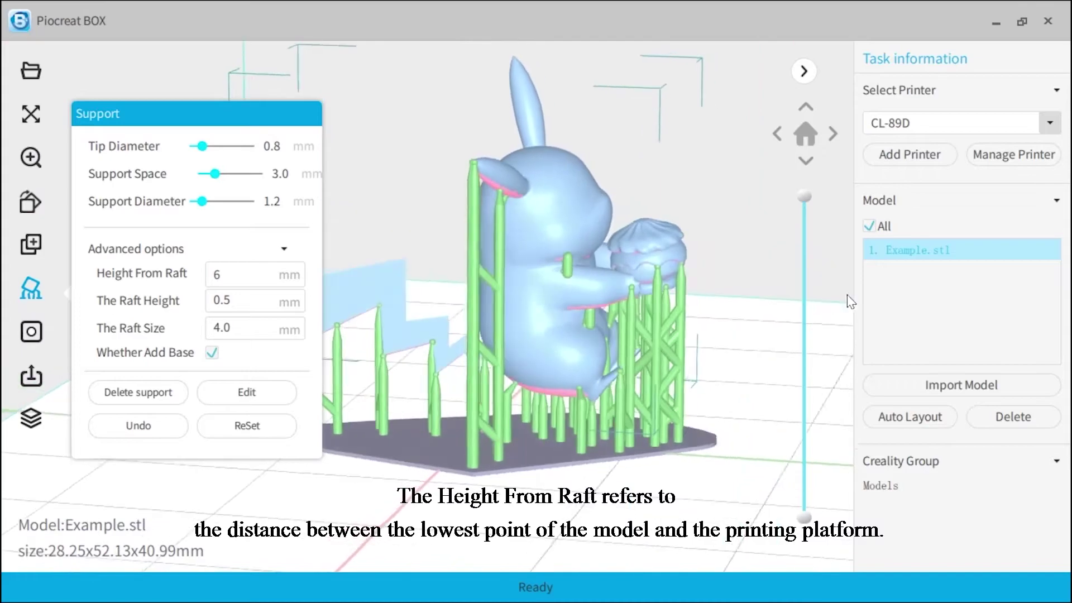
{"action": "left_click", "coordinate": [833, 134]}
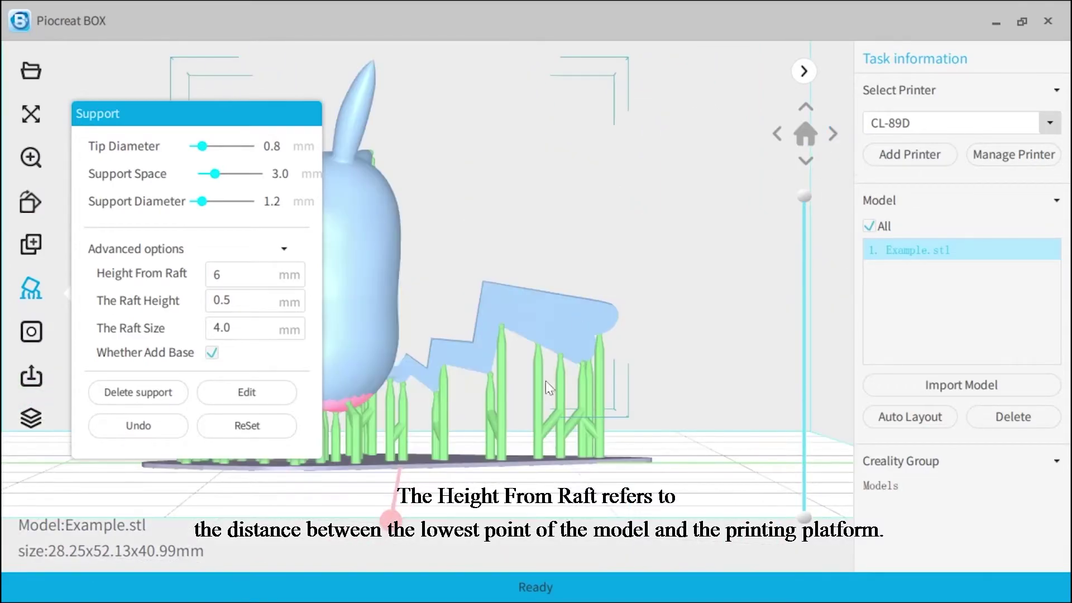
{"action": "left_click_drag", "start_coordinate": [545, 381], "coordinate": [603, 333]}
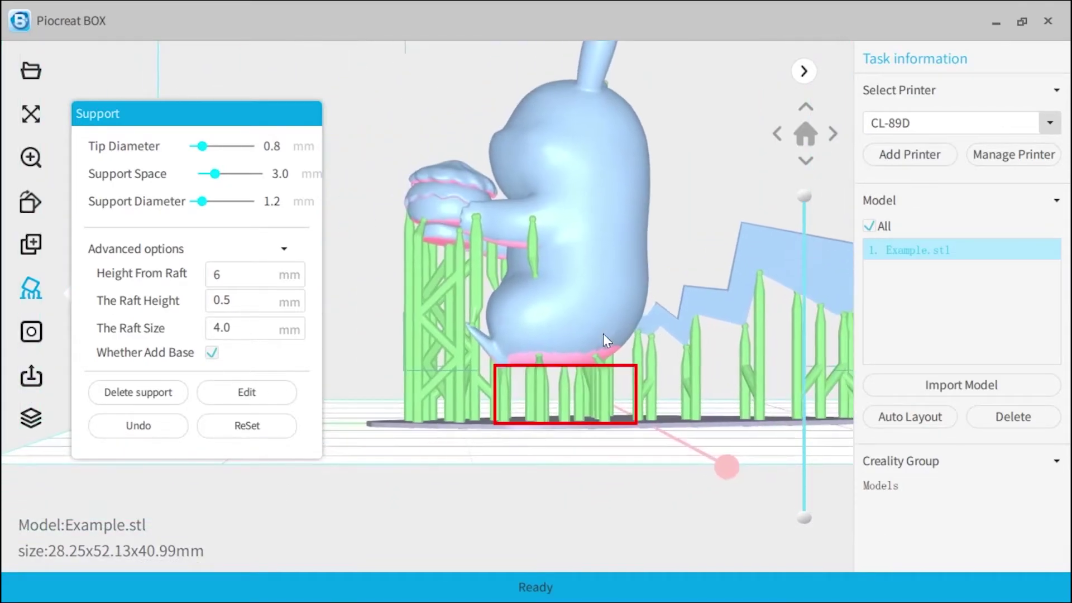
{"action": "scroll", "coordinate": [603, 335], "scroll_direction": "up", "scroll_amount": 3}
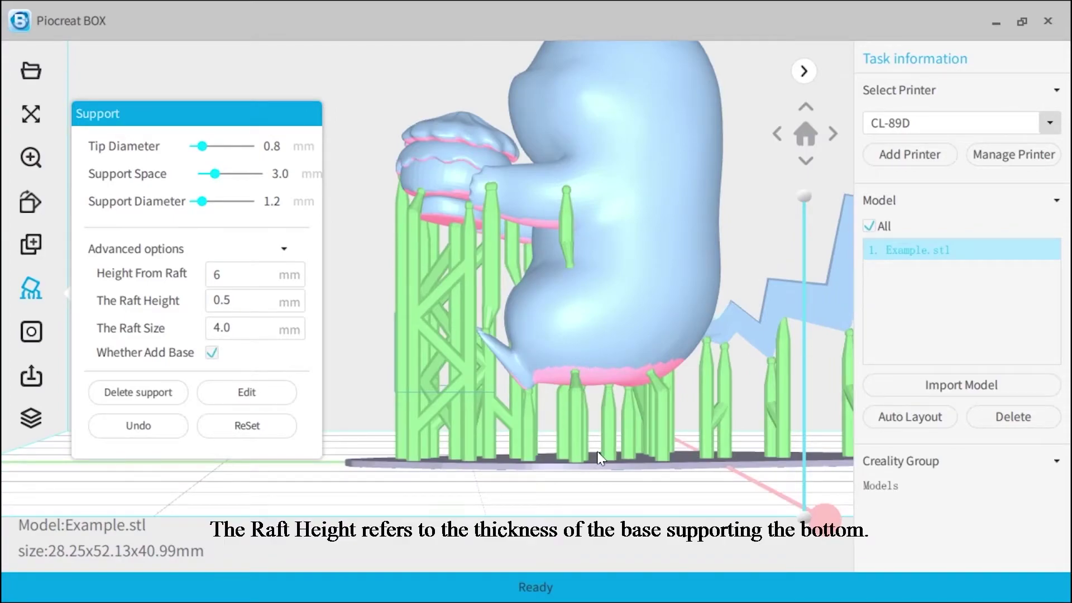
{"action": "scroll", "coordinate": [629, 295], "scroll_direction": "up", "scroll_amount": 5}
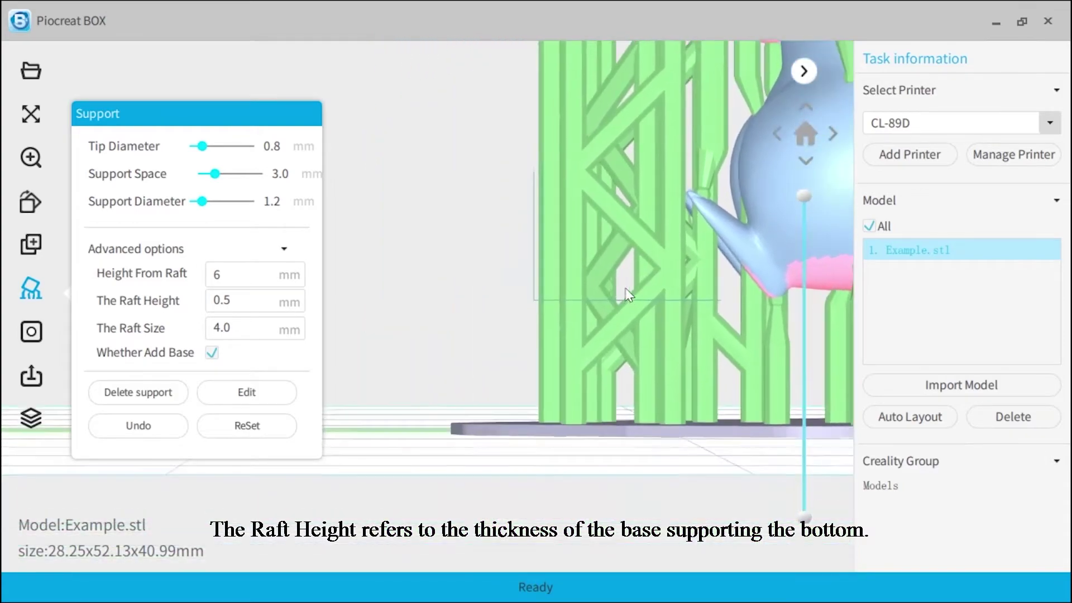
{"action": "scroll", "coordinate": [629, 294], "scroll_direction": "up", "scroll_amount": 3}
{"action": "right_click_drag", "start_coordinate": [471, 469], "coordinate": [474, 346]}
Orbit around to inspect the raft's underside and the supports.
{"action": "scroll", "coordinate": [449, 445], "scroll_direction": "down", "scroll_amount": 8}
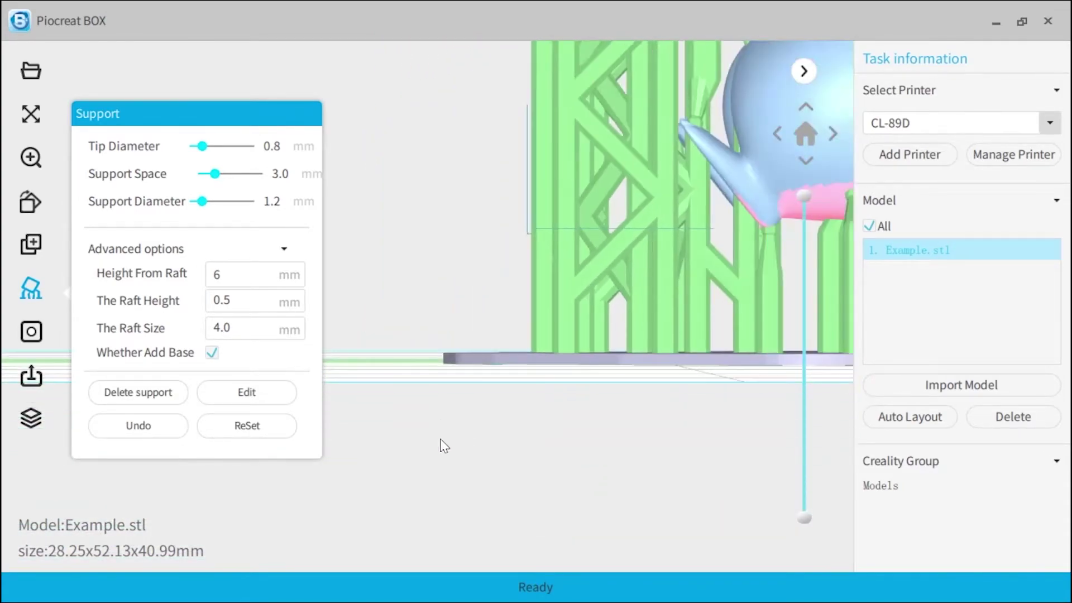
{"action": "scroll", "coordinate": [465, 339], "scroll_direction": "up", "scroll_amount": 3}
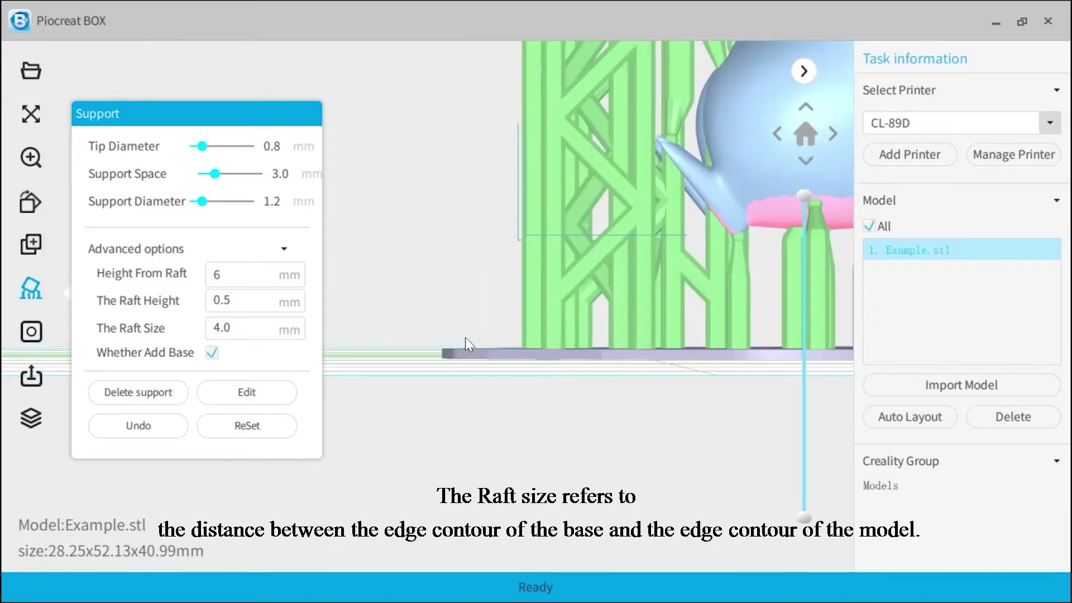
{"action": "right_click_drag", "start_coordinate": [450, 416], "coordinate": [475, 375]}
{"action": "left_click_drag", "start_coordinate": [475, 375], "coordinate": [536, 235]}
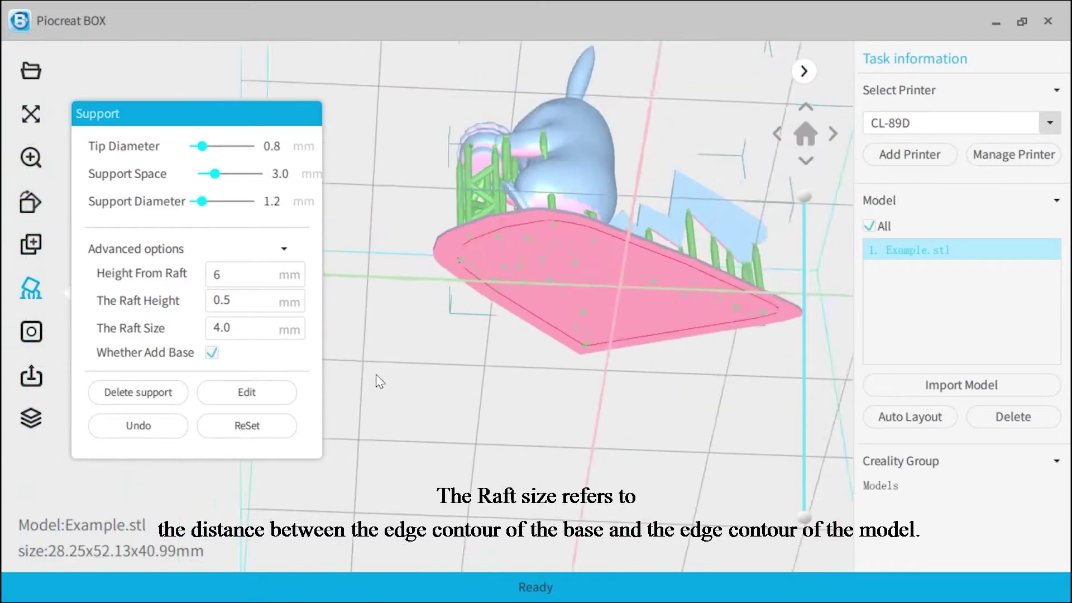
{"action": "scroll", "coordinate": [553, 223], "scroll_direction": "up", "scroll_amount": 5}
{"action": "left_click_drag", "start_coordinate": [564, 182], "coordinate": [472, 204]}
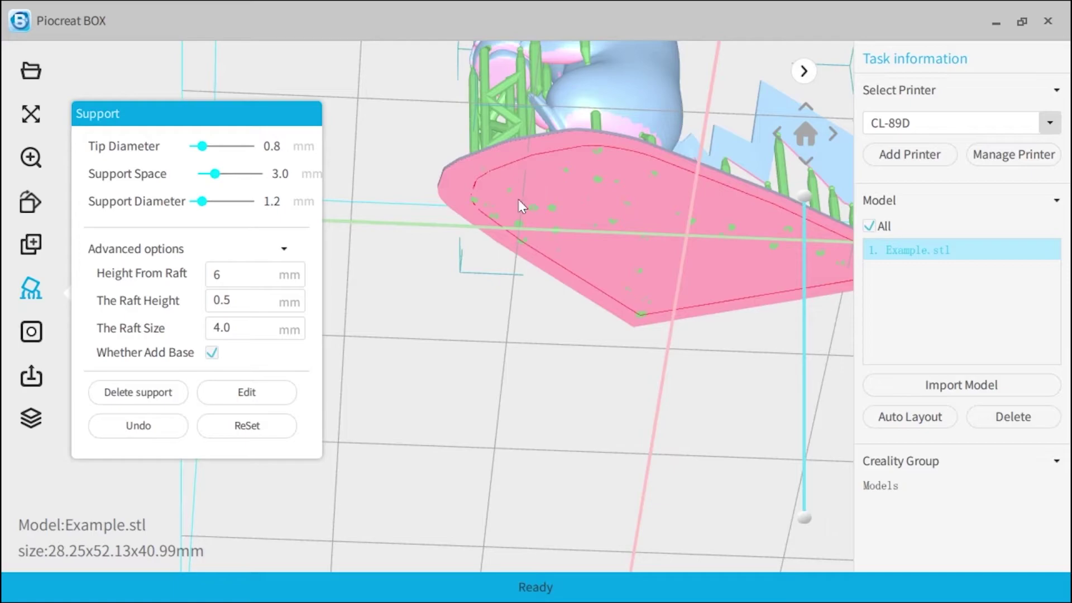
{"action": "left_click_drag", "start_coordinate": [541, 230], "coordinate": [347, 337]}
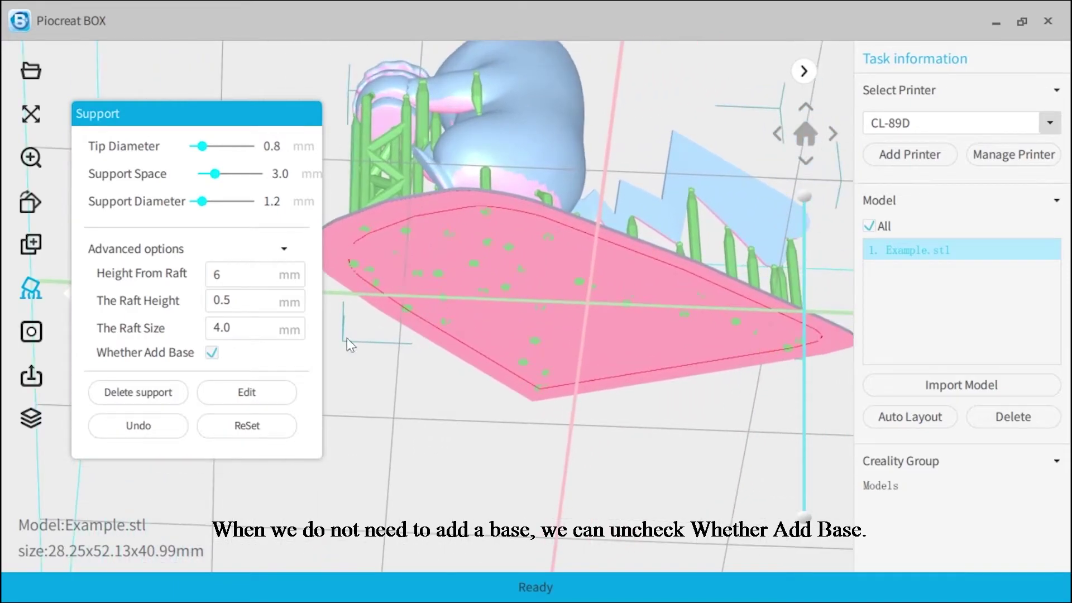
Toggle Whether Add Base off and back on, restoring the 0.5 mm high, 4.0 mm raft.
{"action": "left_click", "coordinate": [211, 353]}
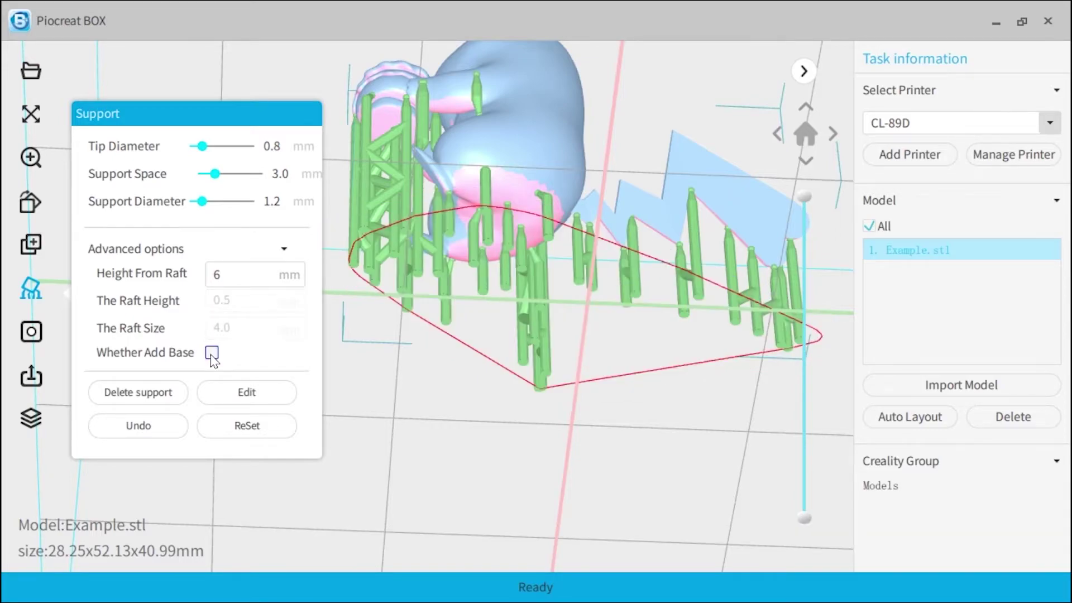
{"action": "left_click", "coordinate": [212, 353]}
{"action": "left_click_drag", "start_coordinate": [525, 226], "coordinate": [720, 251]}
{"action": "scroll", "coordinate": [719, 234], "scroll_direction": "up", "scroll_amount": 3}
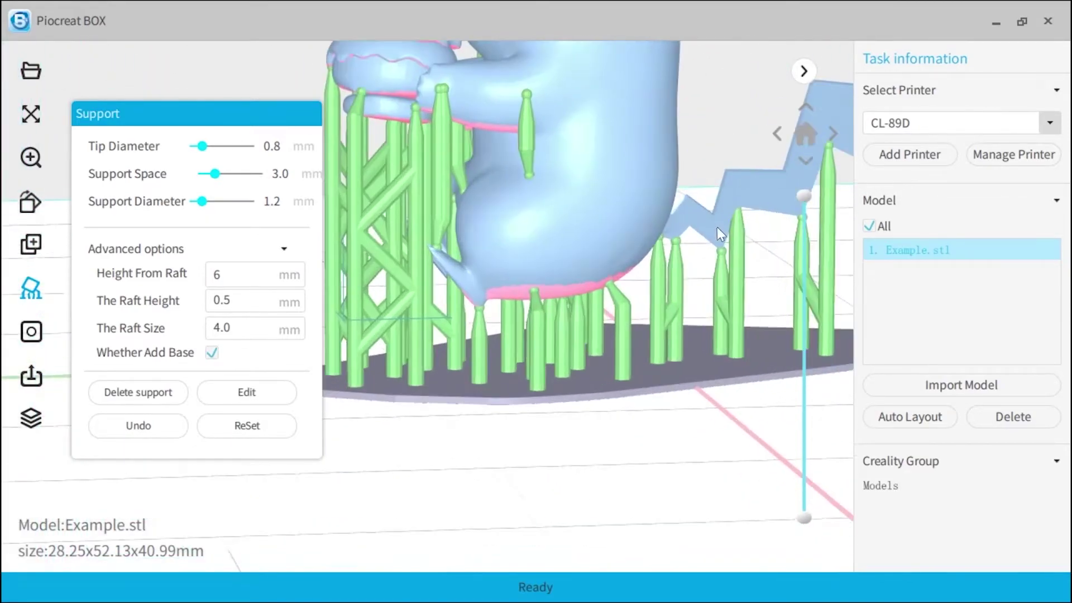
{"action": "scroll", "coordinate": [698, 262], "scroll_direction": "down", "scroll_amount": 3}
{"action": "left_click_drag", "start_coordinate": [688, 295], "coordinate": [592, 290]}
{"action": "scroll", "coordinate": [590, 290], "scroll_direction": "up", "scroll_amount": 2}
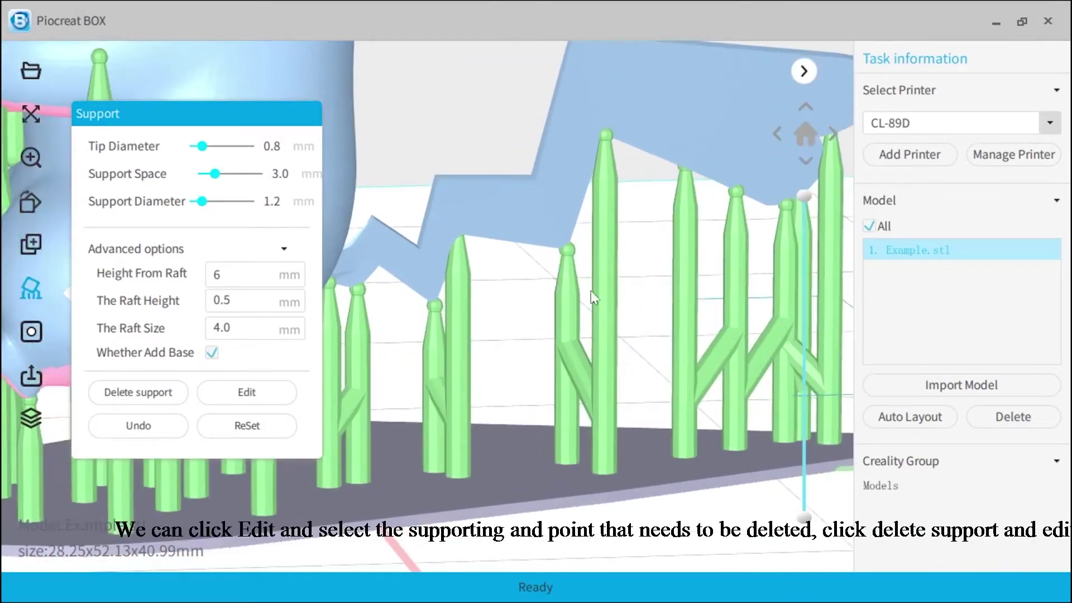
Delete the support pillar under the zigzag part's lower tip, then rebuild the remaining supports.
{"action": "left_click", "coordinate": [249, 393]}
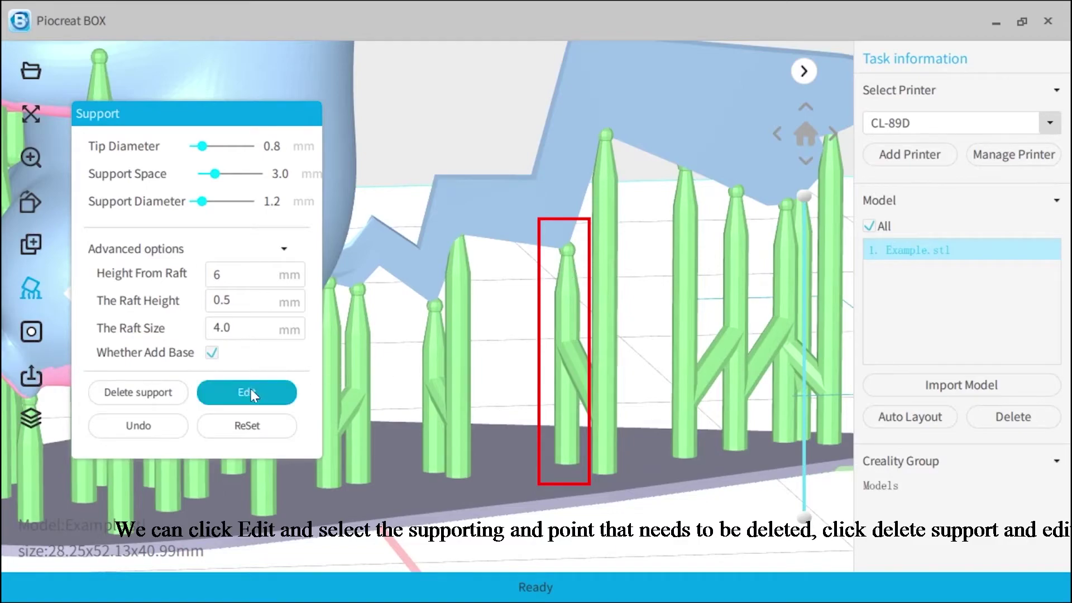
{"action": "left_click", "coordinate": [249, 393]}
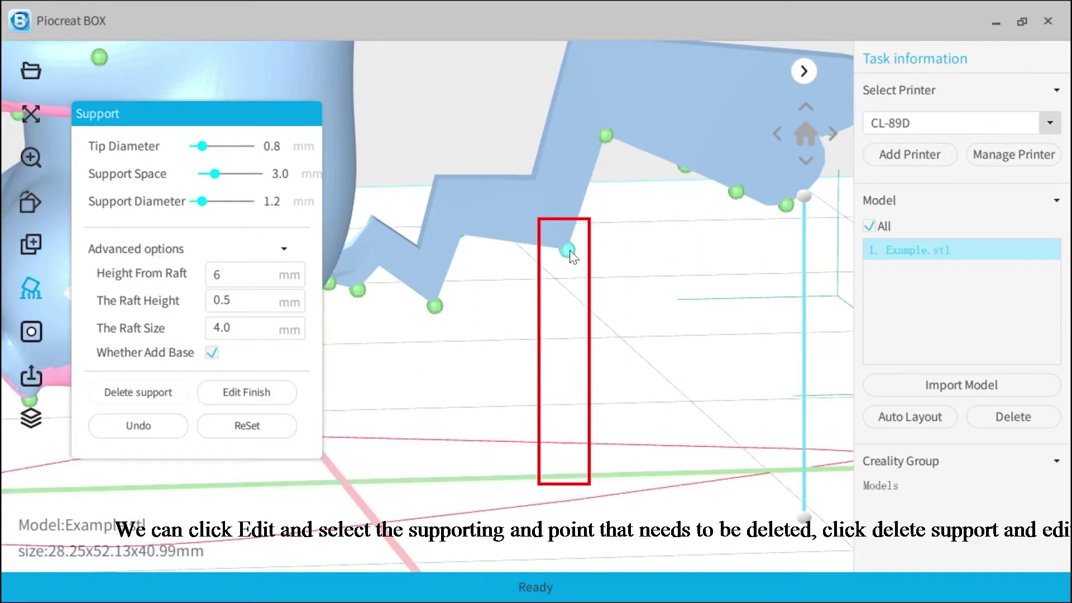
{"action": "left_click", "coordinate": [568, 251]}
{"action": "left_click", "coordinate": [270, 392]}
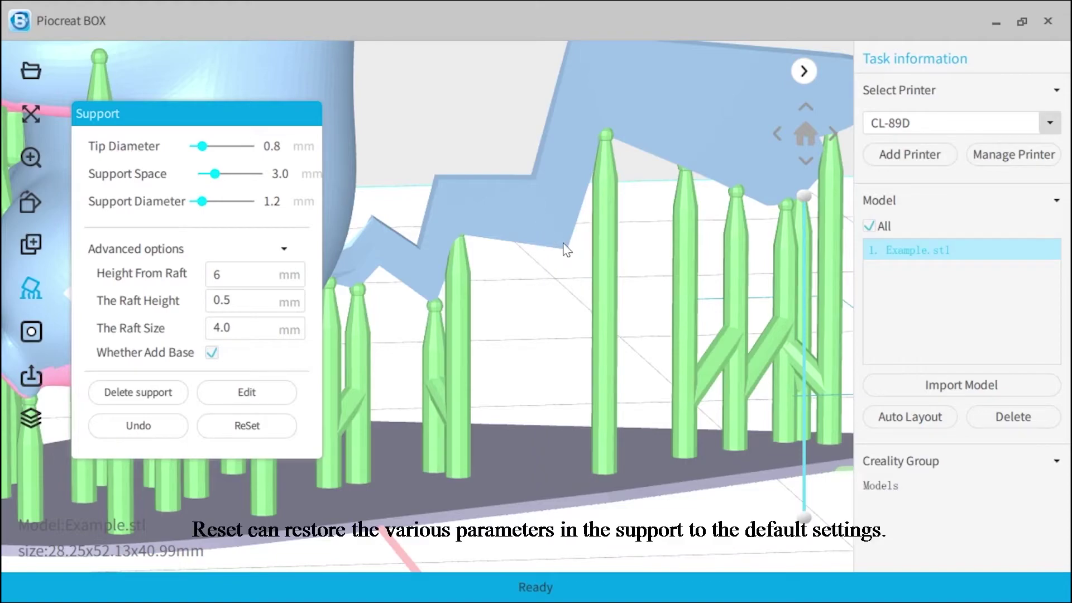
{"action": "left_click", "coordinate": [266, 419]}
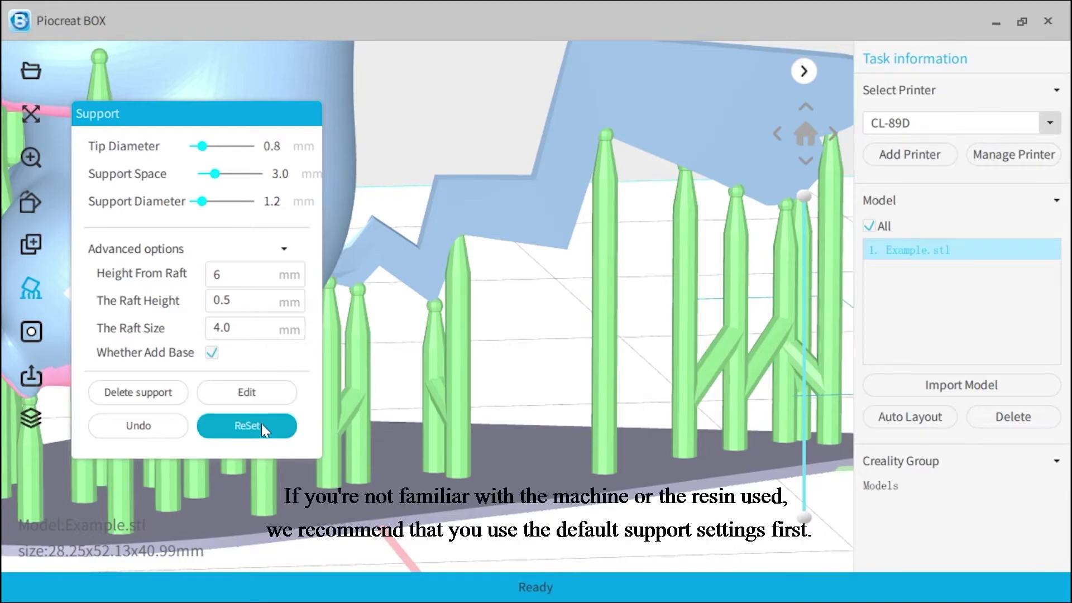
{"action": "scroll", "coordinate": [459, 332], "scroll_direction": "down", "scroll_amount": 5}
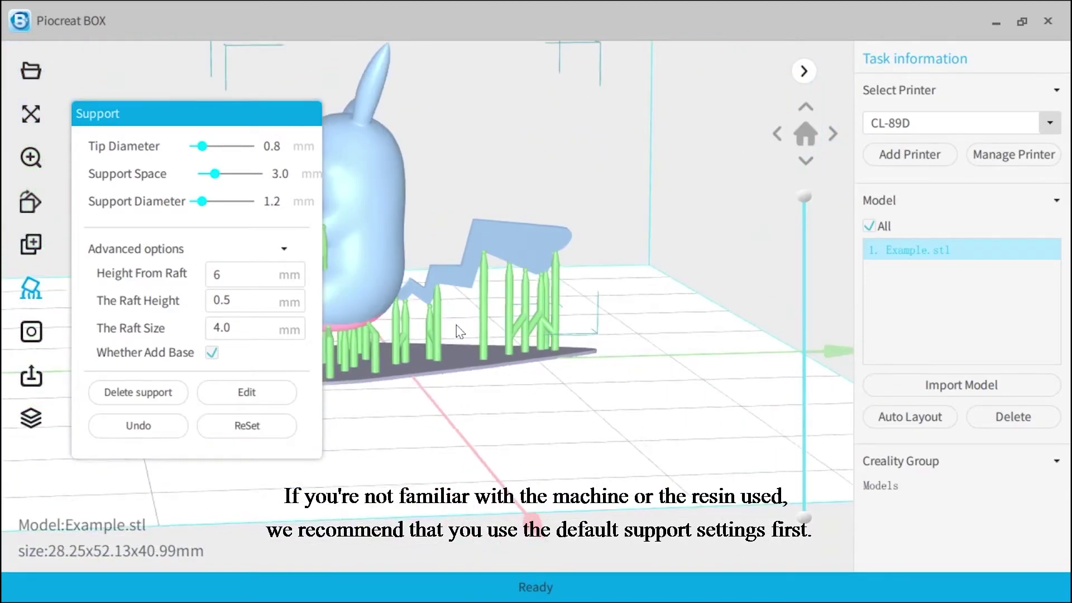
{"action": "left_click_drag", "start_coordinate": [459, 331], "coordinate": [534, 267]}
{"action": "scroll", "coordinate": [466, 277], "scroll_direction": "up", "scroll_amount": 2}
{"action": "scroll", "coordinate": [441, 216], "scroll_direction": "up", "scroll_amount": 3}
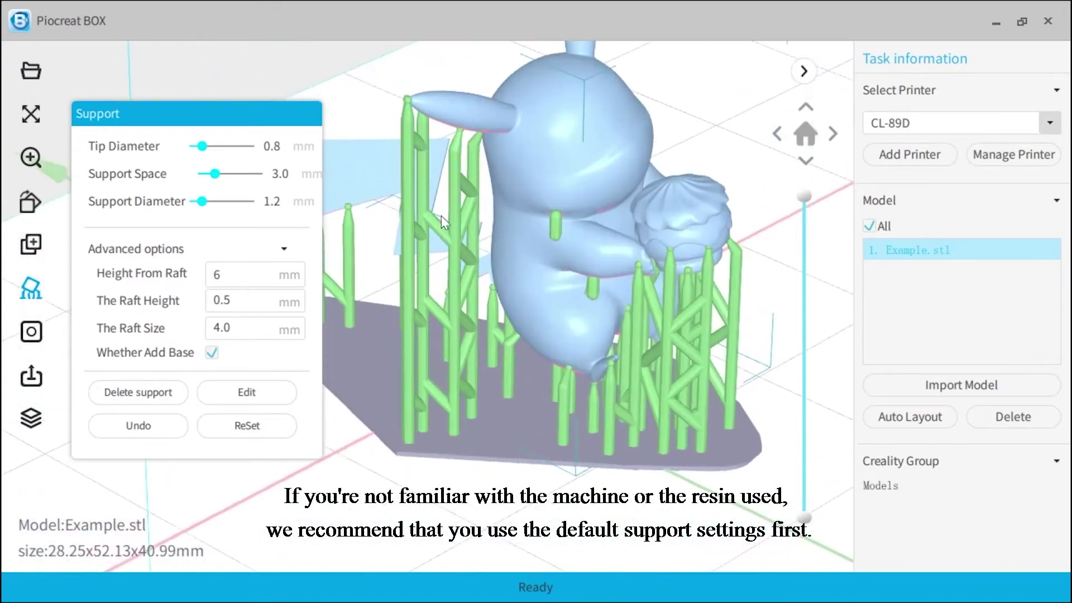
{"action": "left_click_drag", "start_coordinate": [441, 215], "coordinate": [480, 245]}
{"action": "scroll", "coordinate": [482, 216], "scroll_direction": "up", "scroll_amount": 2}
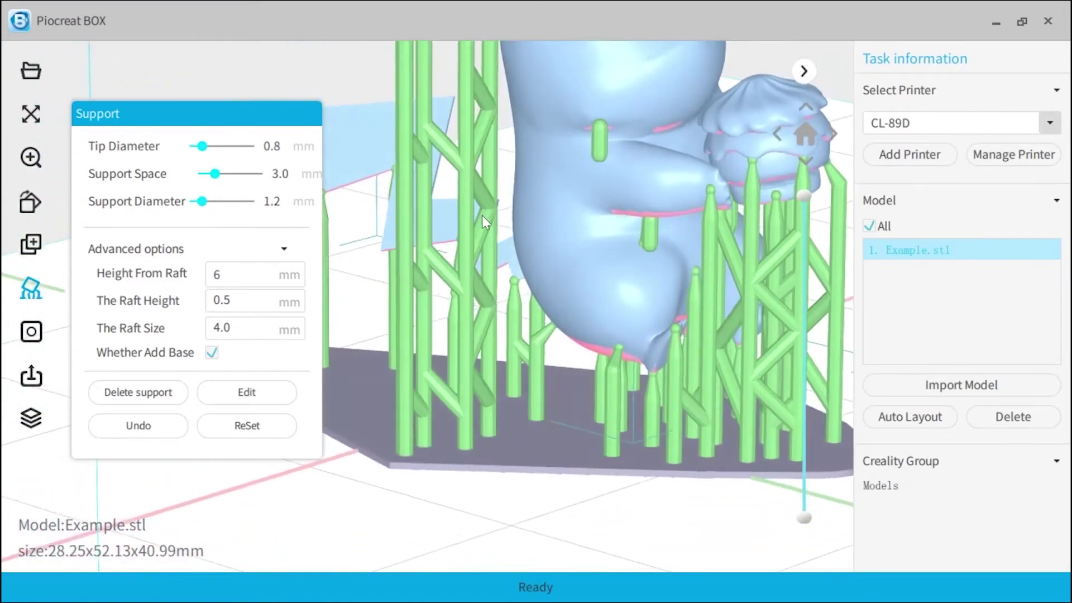
{"action": "scroll", "coordinate": [481, 215], "scroll_direction": "down", "scroll_amount": 2}
{"action": "left_click_drag", "start_coordinate": [426, 300], "coordinate": [484, 335]}
{"action": "scroll", "coordinate": [484, 335], "scroll_direction": "up", "scroll_amount": 1}
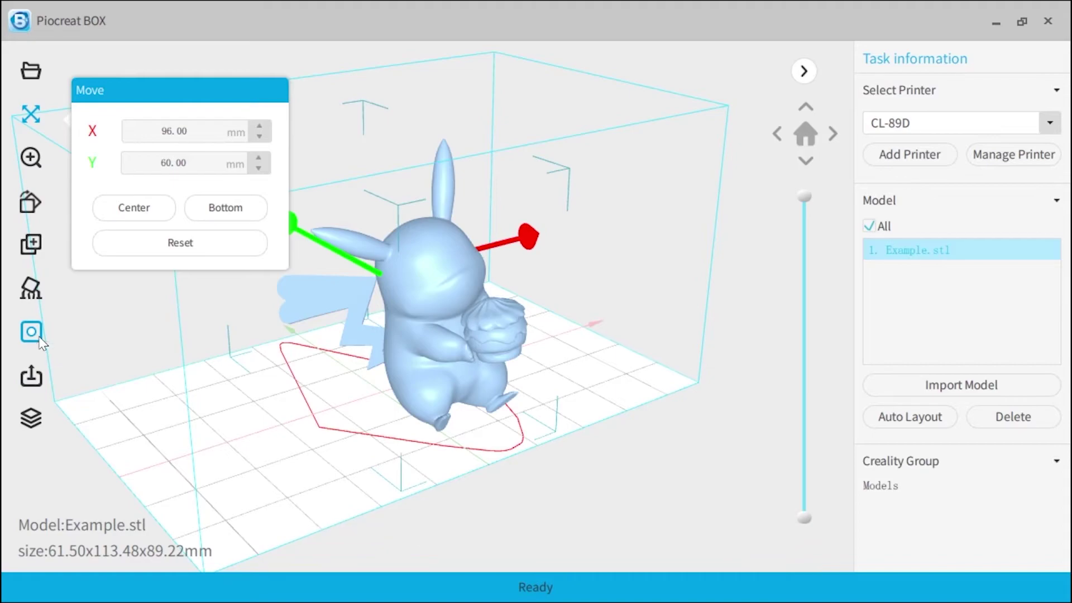
Orbit the view to a lower side angle of the figurine at X 96, Y 60 mm.
{"action": "left_click_drag", "start_coordinate": [347, 419], "coordinate": [323, 407]}
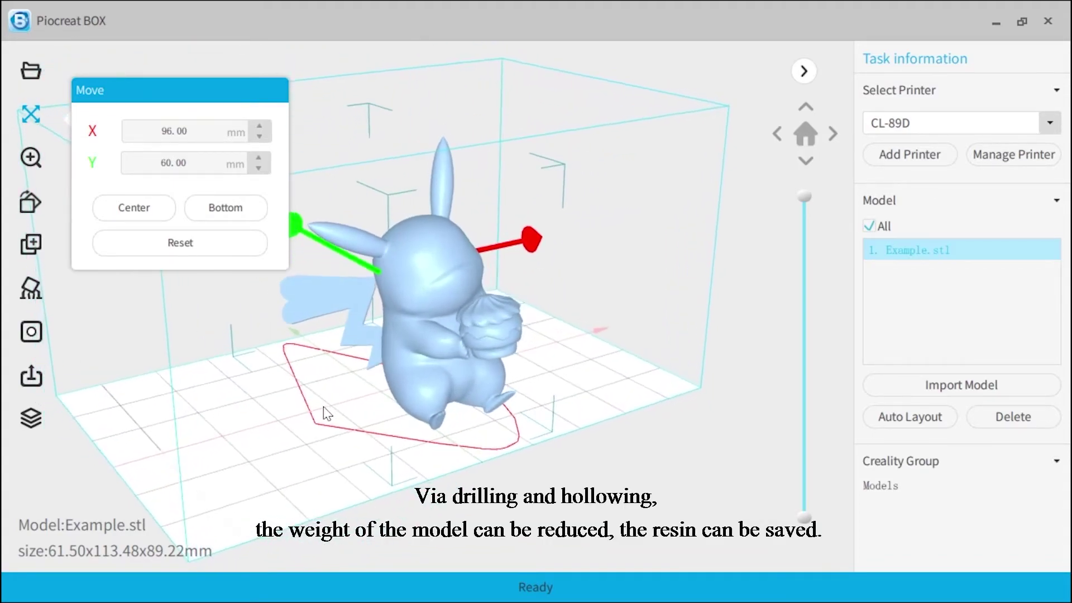
Hollow the figurine with a 1.50 mm wall thickness, producing hollow_Example.stl.
{"action": "left_click", "coordinate": [32, 379]}
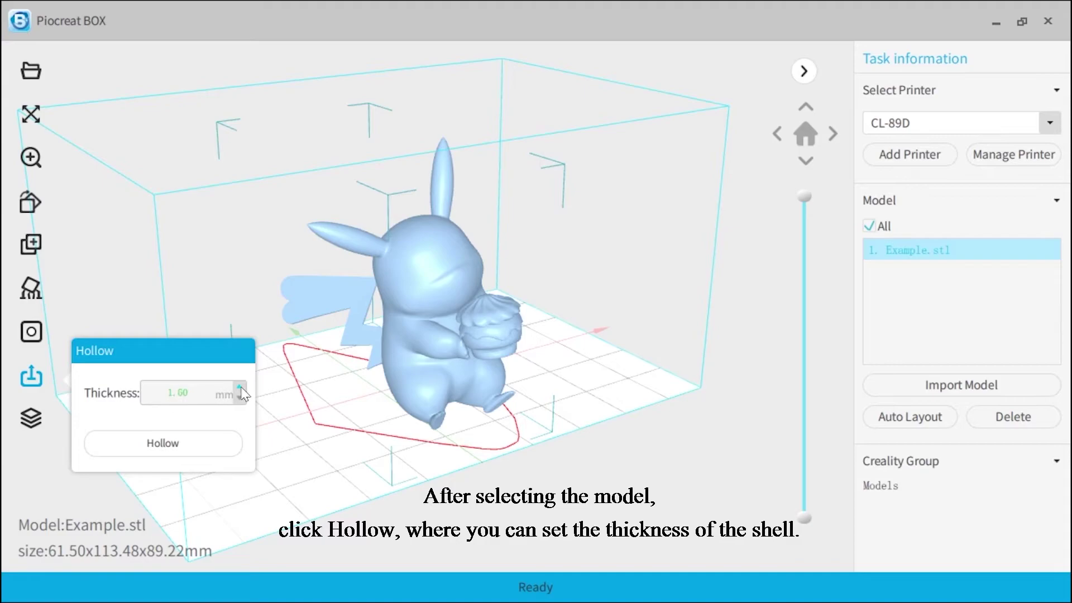
{"action": "left_click", "coordinate": [184, 445]}
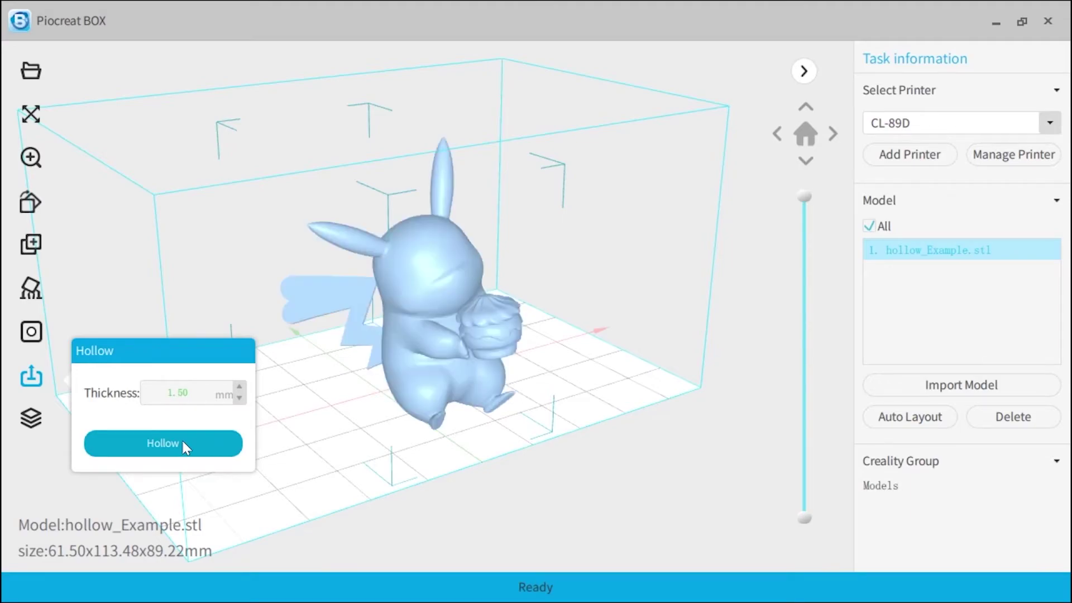
{"action": "left_click", "coordinate": [39, 335]}
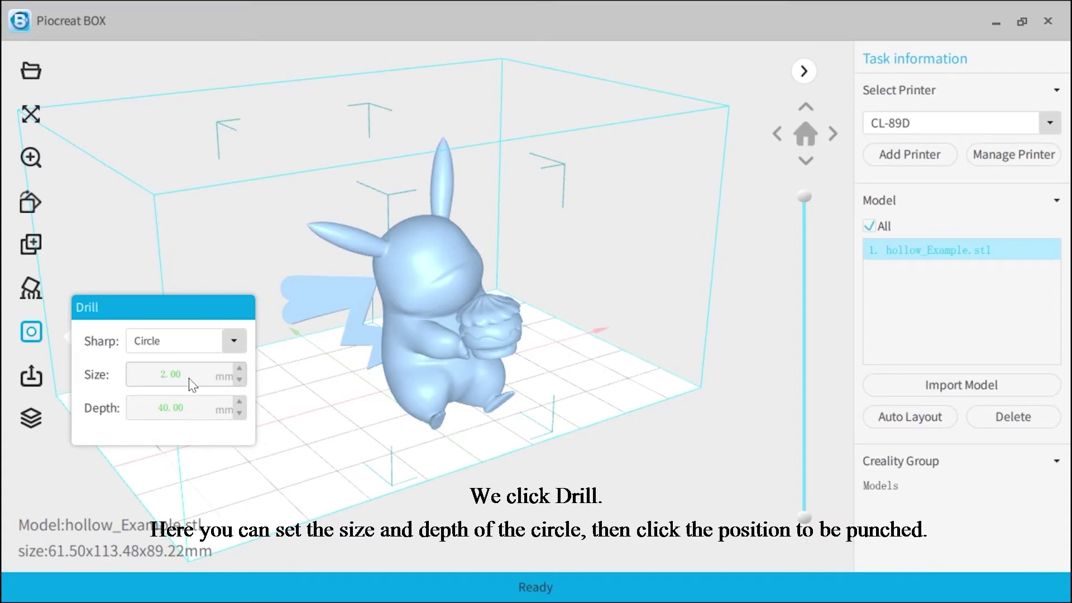
Drill 2.50 mm circular holes at two spots on the hollow figurine's underside.
{"action": "left_click", "coordinate": [239, 379]}
{"action": "left_click_drag", "start_coordinate": [421, 407], "coordinate": [426, 279]}
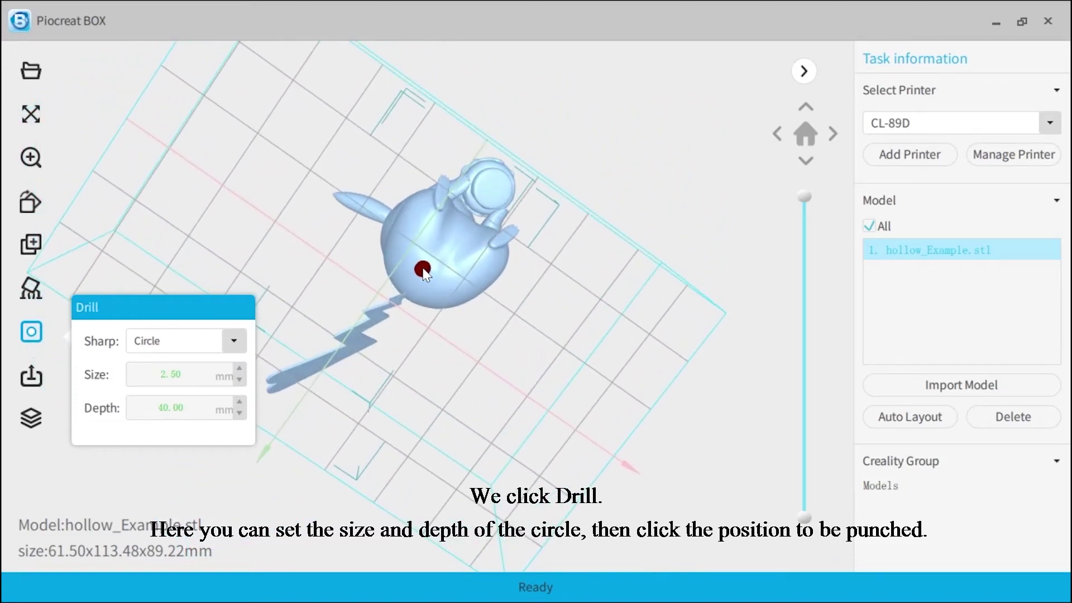
{"action": "left_click", "coordinate": [412, 241]}
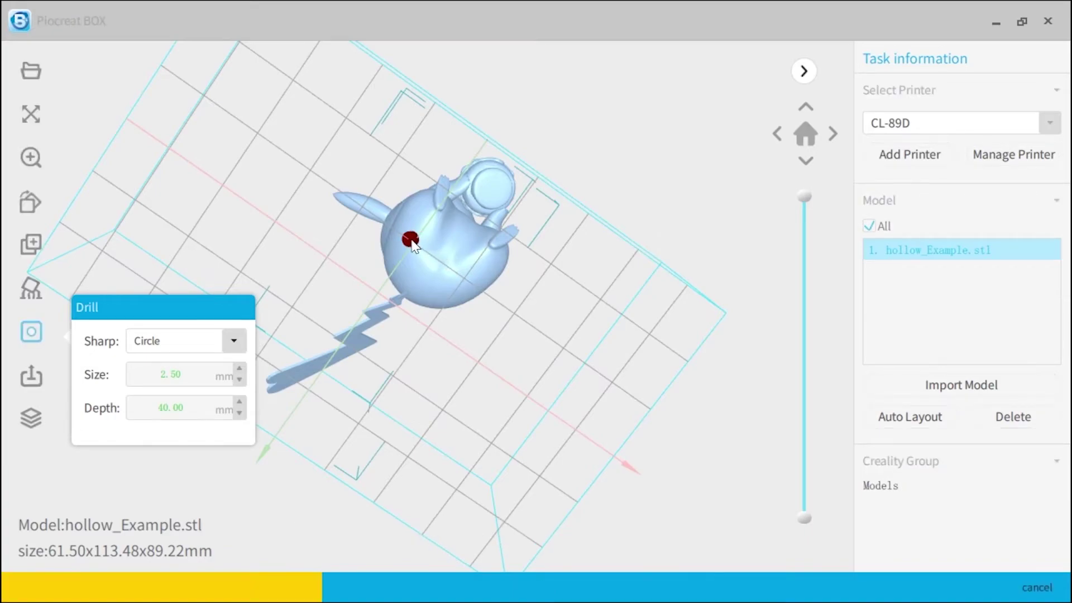
{"action": "left_click", "coordinate": [464, 277]}
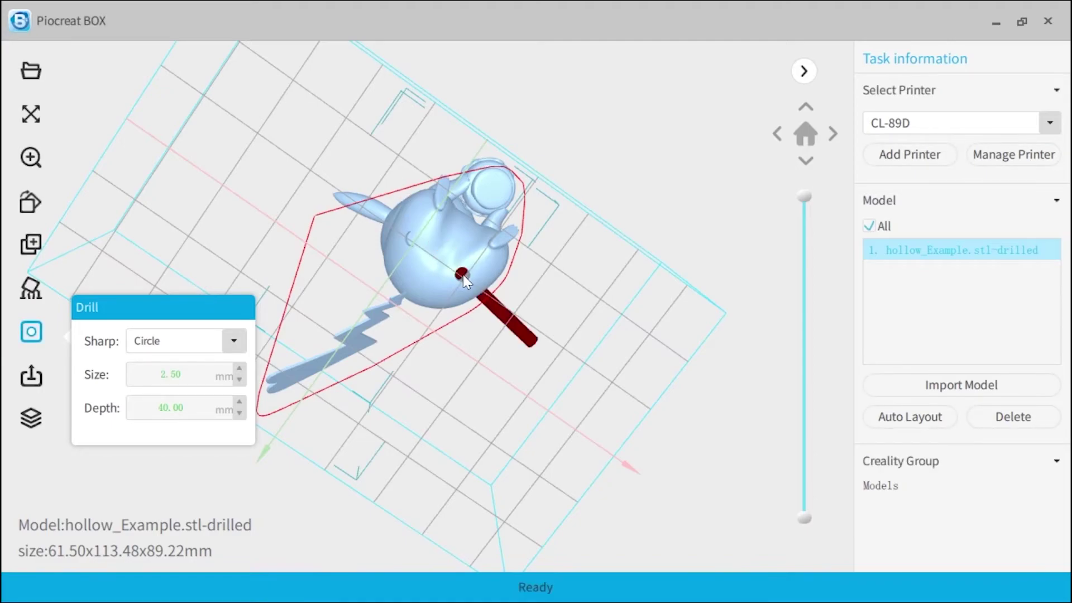
{"action": "right_click_drag", "start_coordinate": [474, 320], "coordinate": [562, 454]}
{"action": "left_click", "coordinate": [558, 377]}
Inspect the drilled model with the layer slider, down to the bottom slice and back to Z 91.0.
{"action": "left_click_drag", "start_coordinate": [804, 197], "coordinate": [804, 500]}
{"action": "mouse_move", "coordinate": [610, 311]}
{"action": "right_mouse_down"}
{"action": "mouse_move", "coordinate": [613, 440]}
{"action": "mouse_move", "coordinate": [617, 300]}
{"action": "right_mouse_up"}
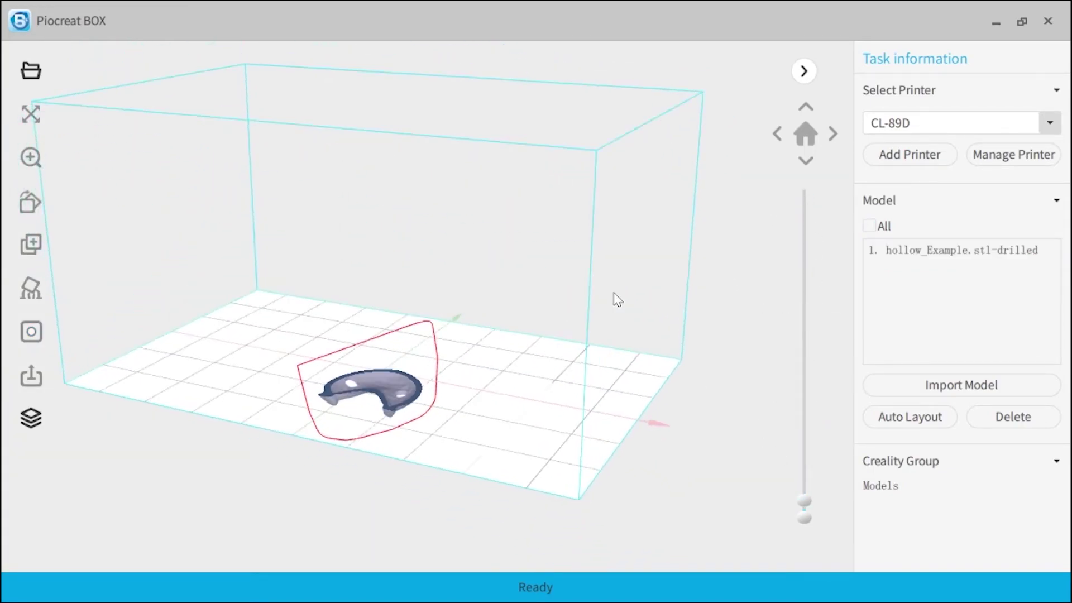
{"action": "left_click_drag", "start_coordinate": [805, 501], "coordinate": [784, 175]}
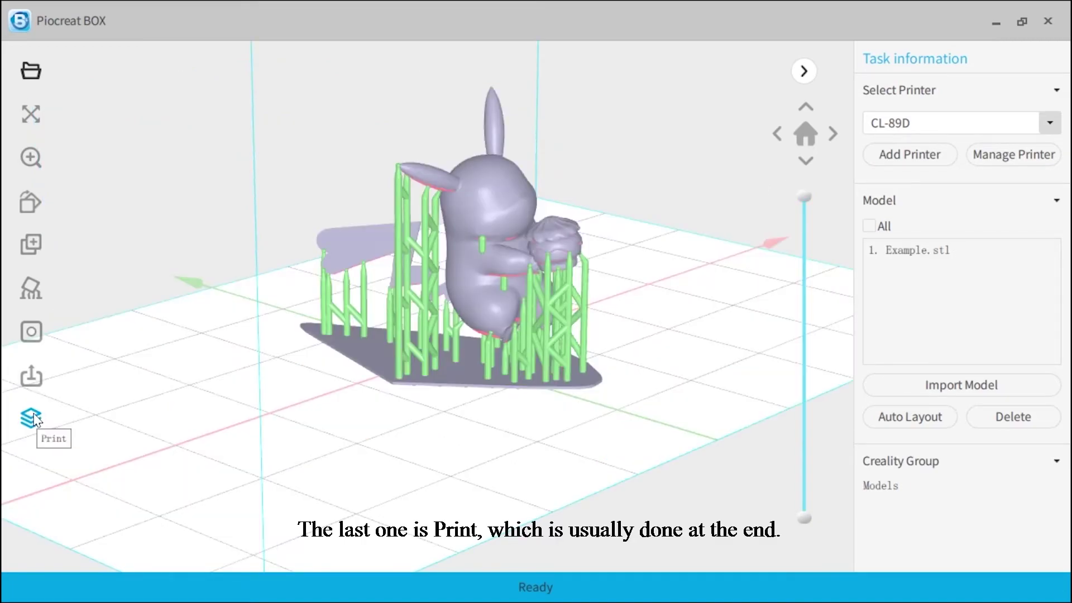
In Print Config, change the layer height to 0.01 mm and then back to 0.05 mm.
{"action": "left_click", "coordinate": [31, 417]}
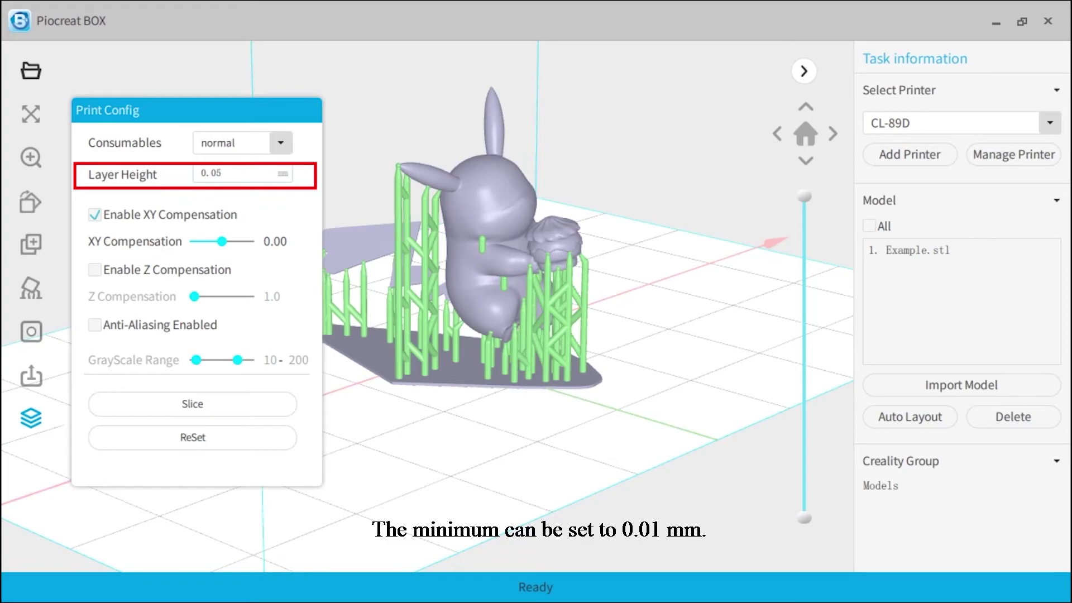
{"action": "key", "text": "BackSpace"}
{"action": "type", "text": "1"}
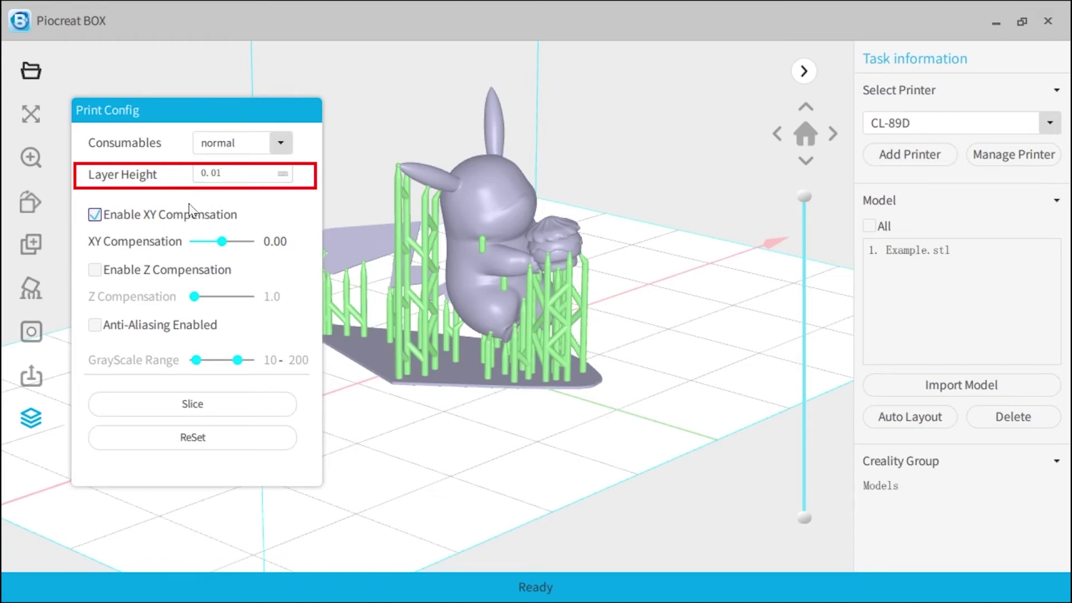
{"action": "key", "text": "shift+Left"}
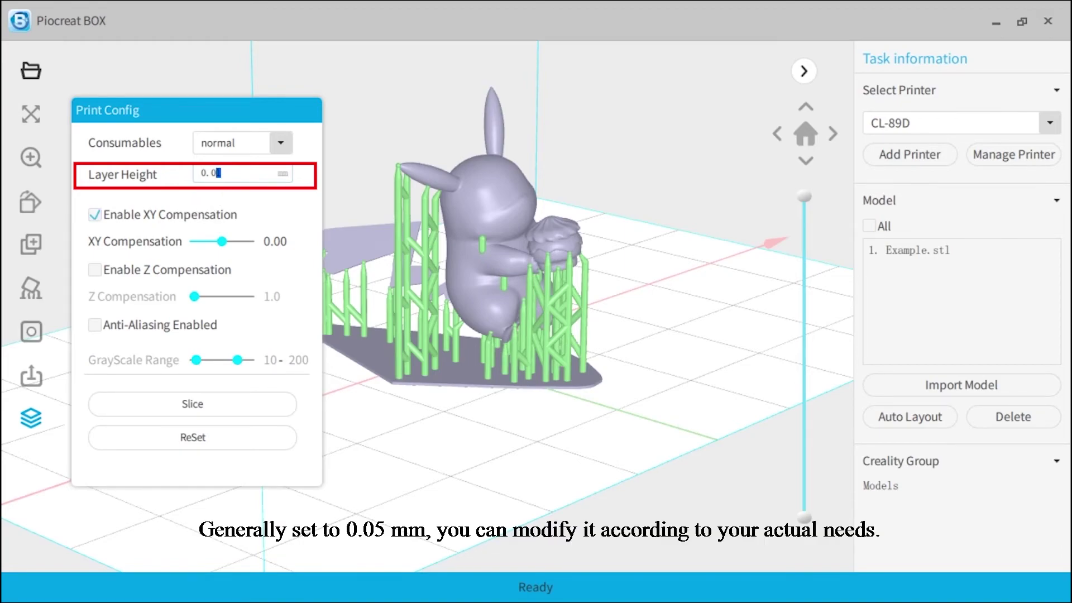
{"action": "type", "text": "5"}
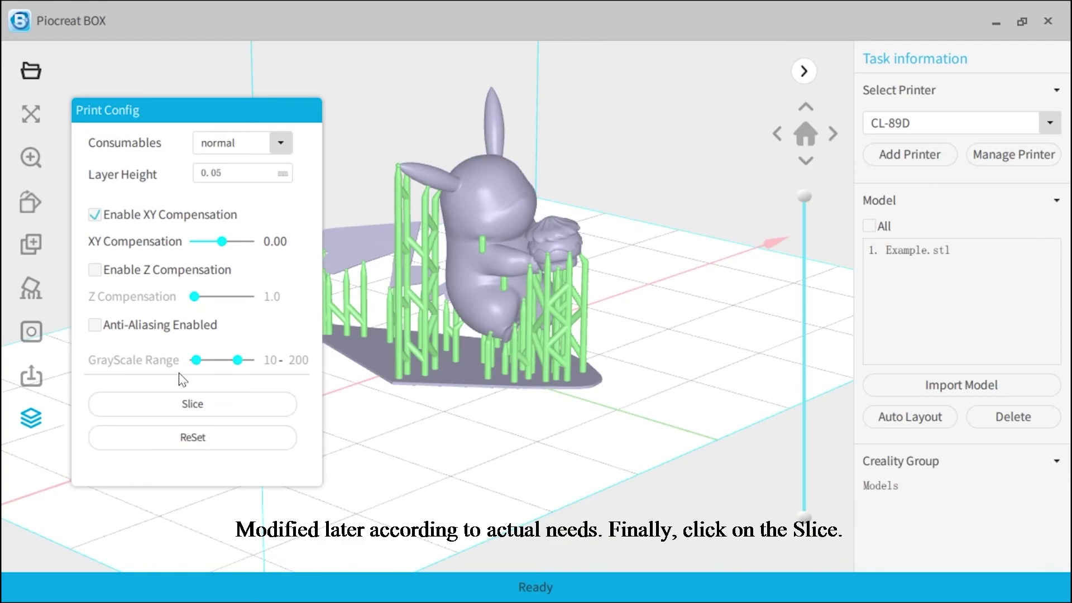
Slice the supported figurine and save it locally as Example.cxdlp on the desktop.
{"action": "left_click", "coordinate": [188, 399]}
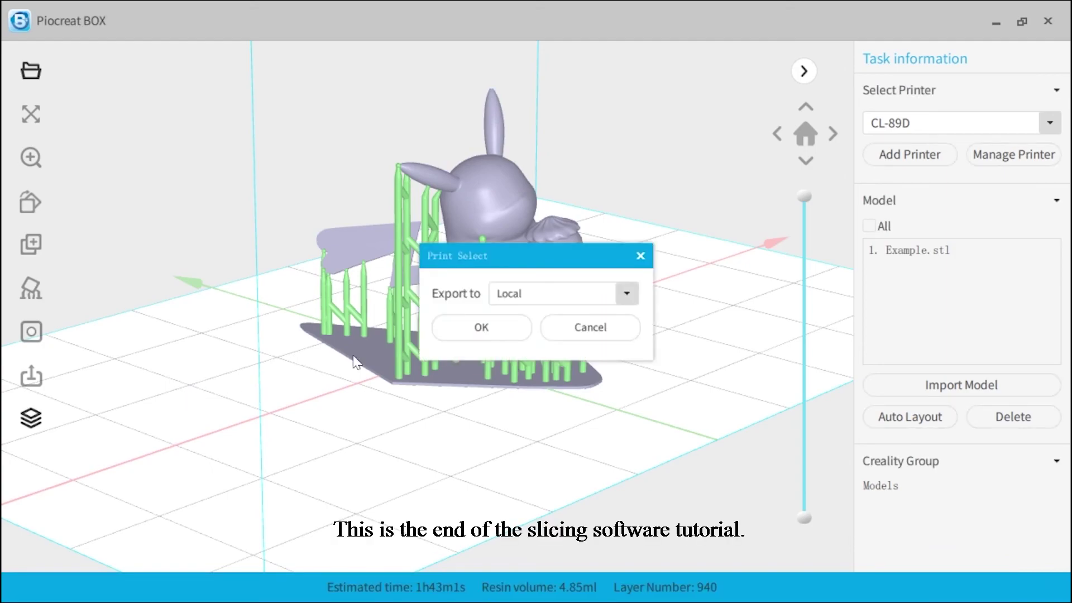
{"action": "left_click", "coordinate": [454, 325]}
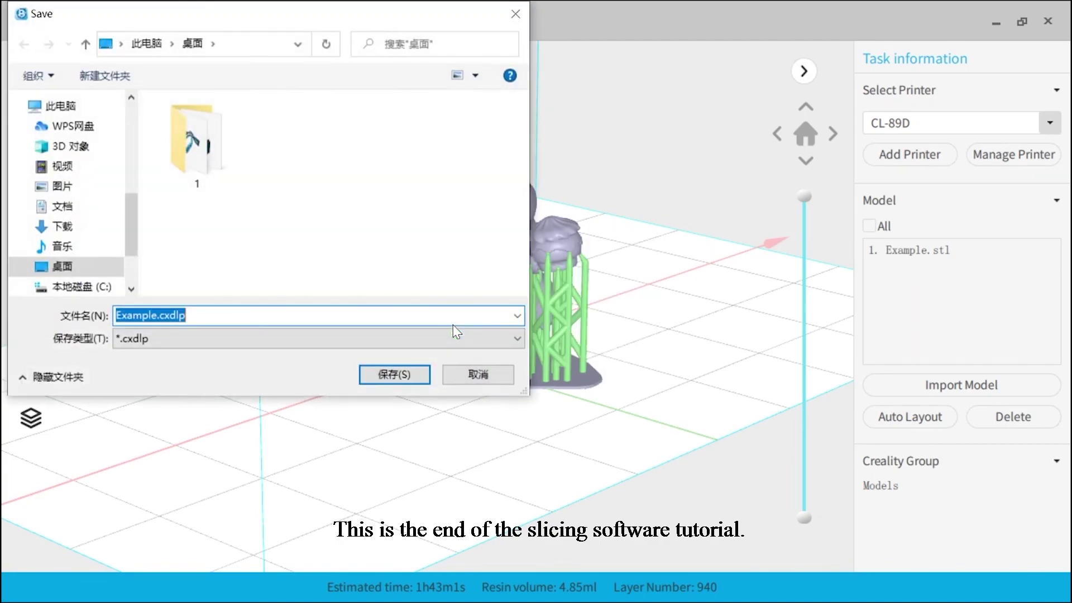
{"action": "left_click", "coordinate": [404, 372]}
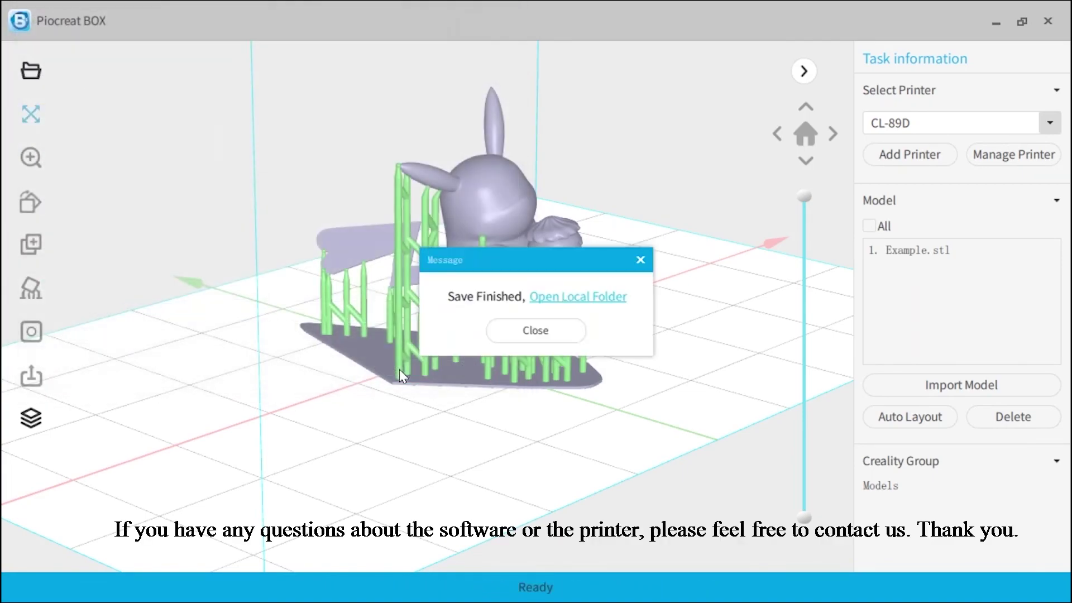
{"action": "left_click", "coordinate": [530, 335]}
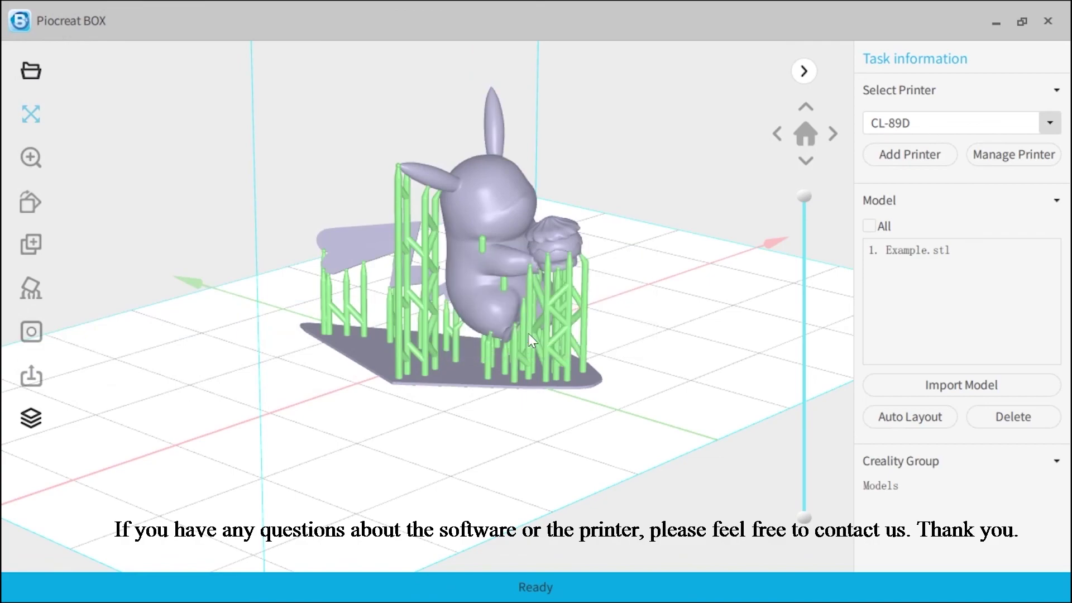